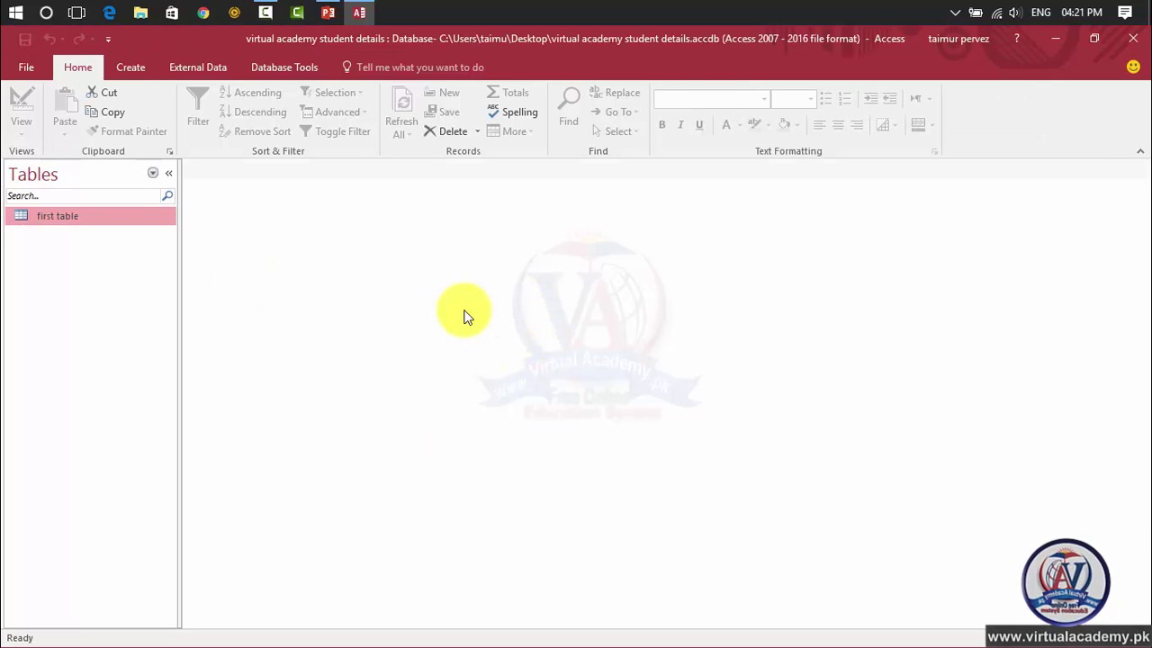
# - Open the table named "first table" in the virtual academy student details database
pyautogui.click(30, 71)
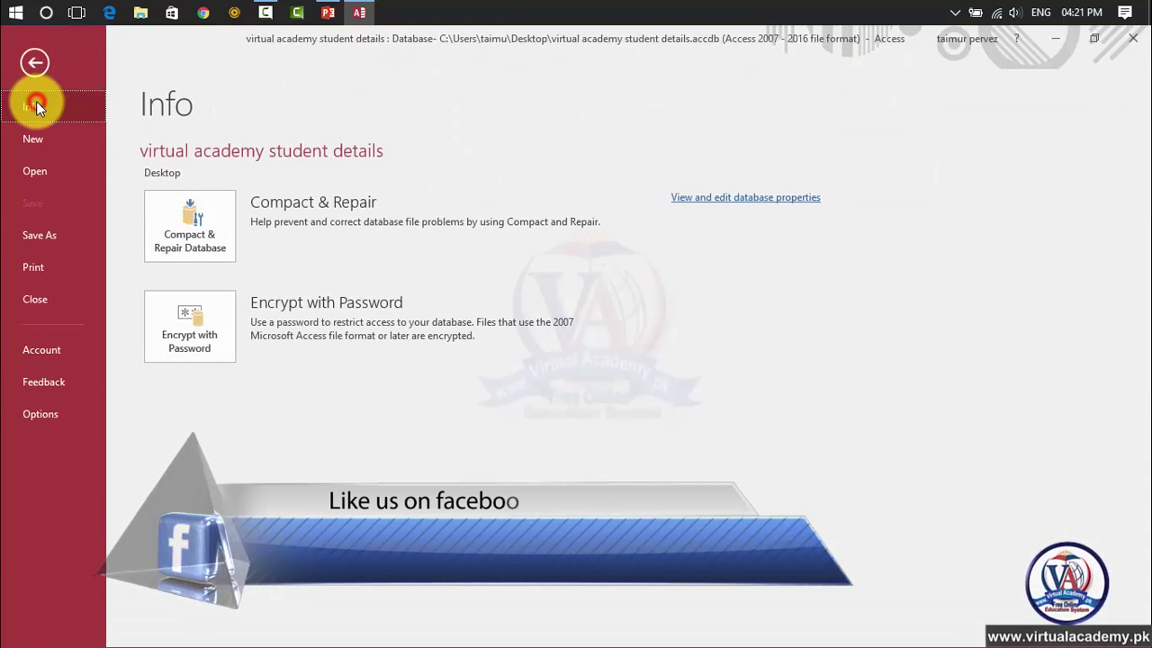
pyautogui.click(35, 63)
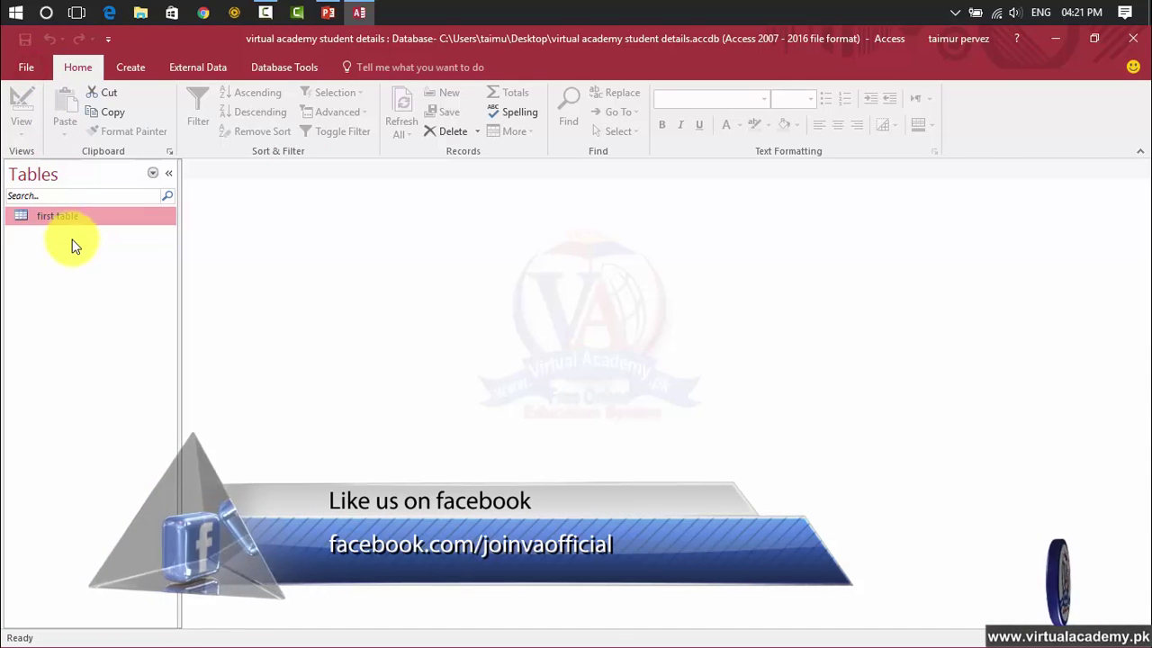
pyautogui.click(63, 216)
pyautogui.doubleClick(63, 216)
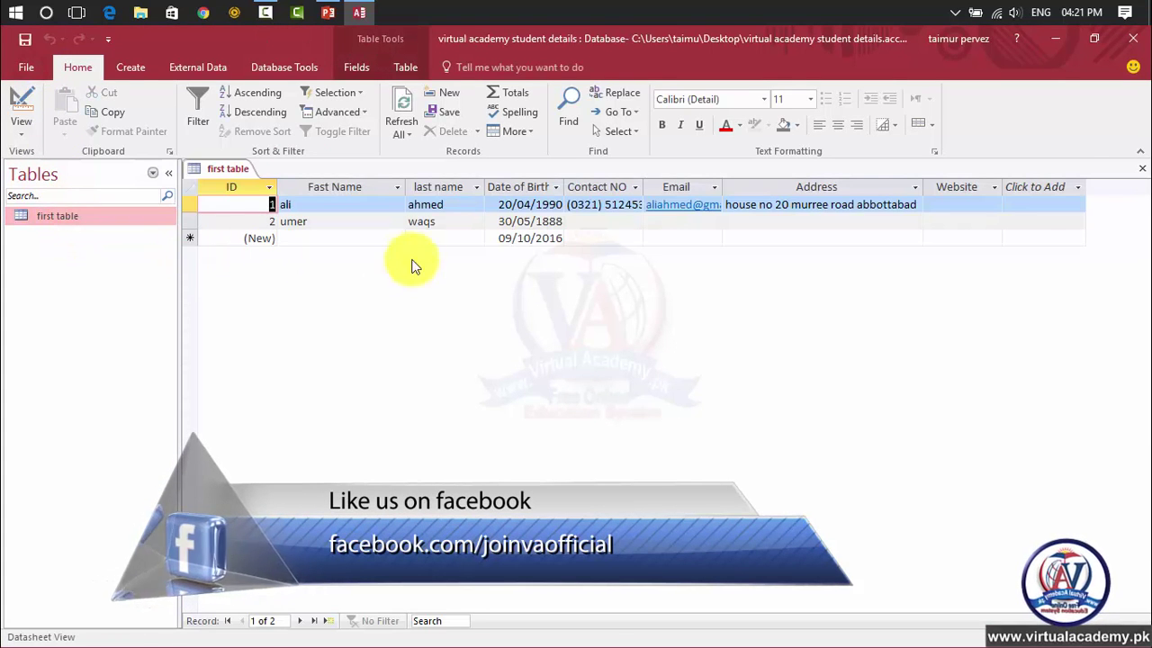
# - Examine the database's file properties, covering its general, summary, statistics, contents and custom information, and close them without changes
pyautogui.click(23, 68)
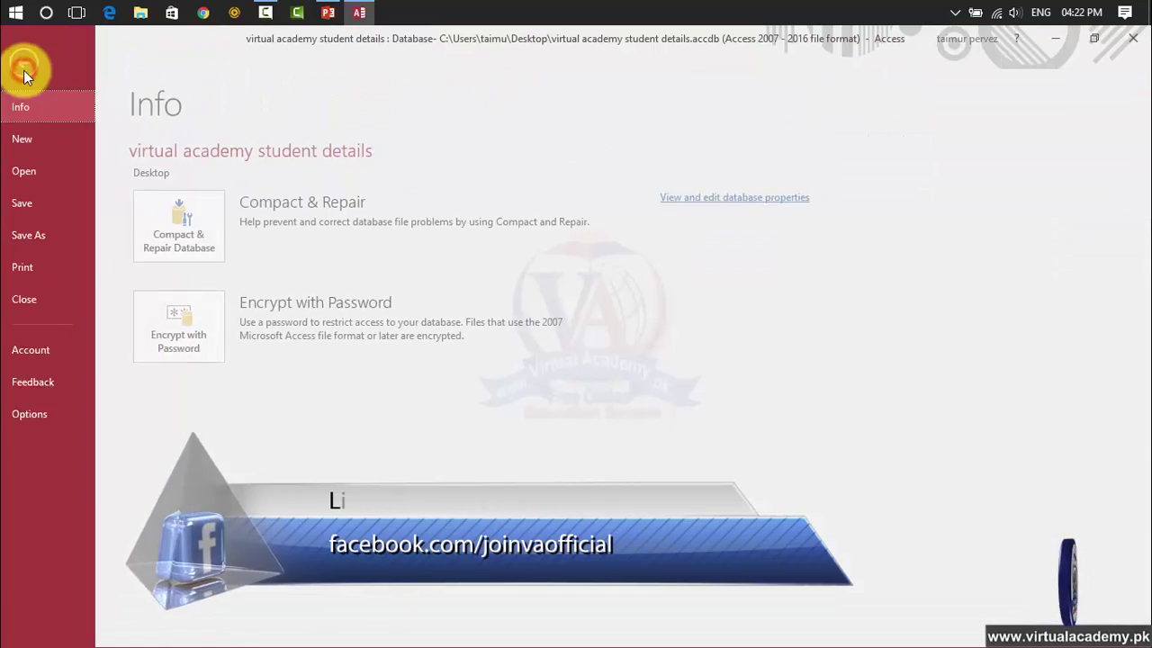
pyautogui.click(743, 200)
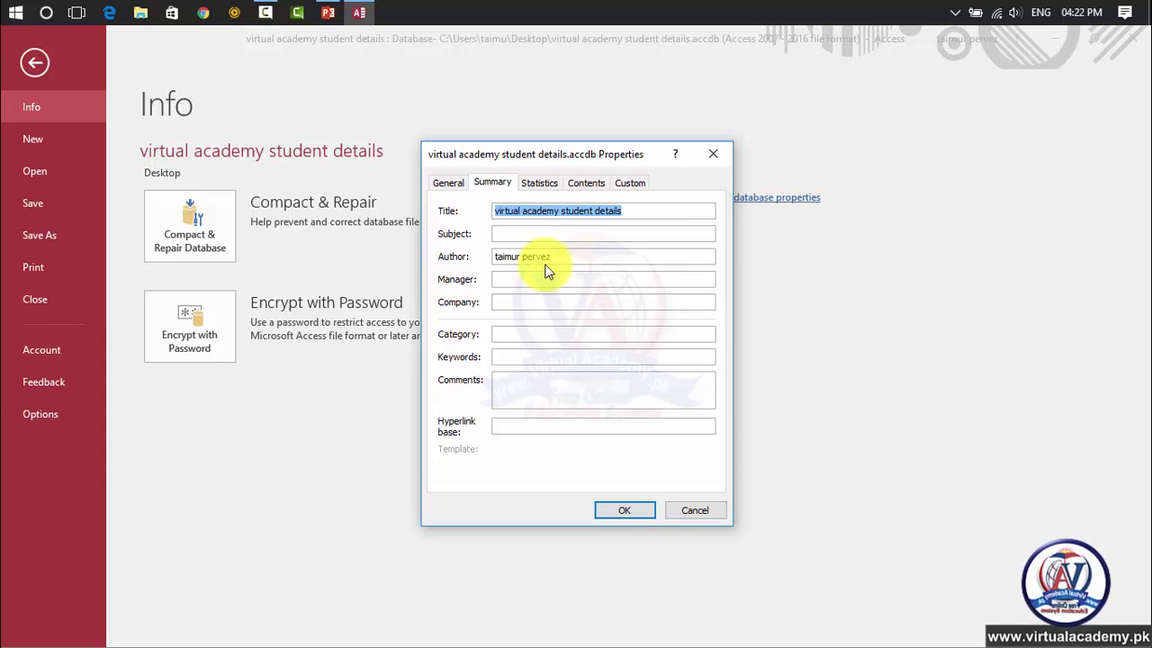
pyautogui.click(450, 183)
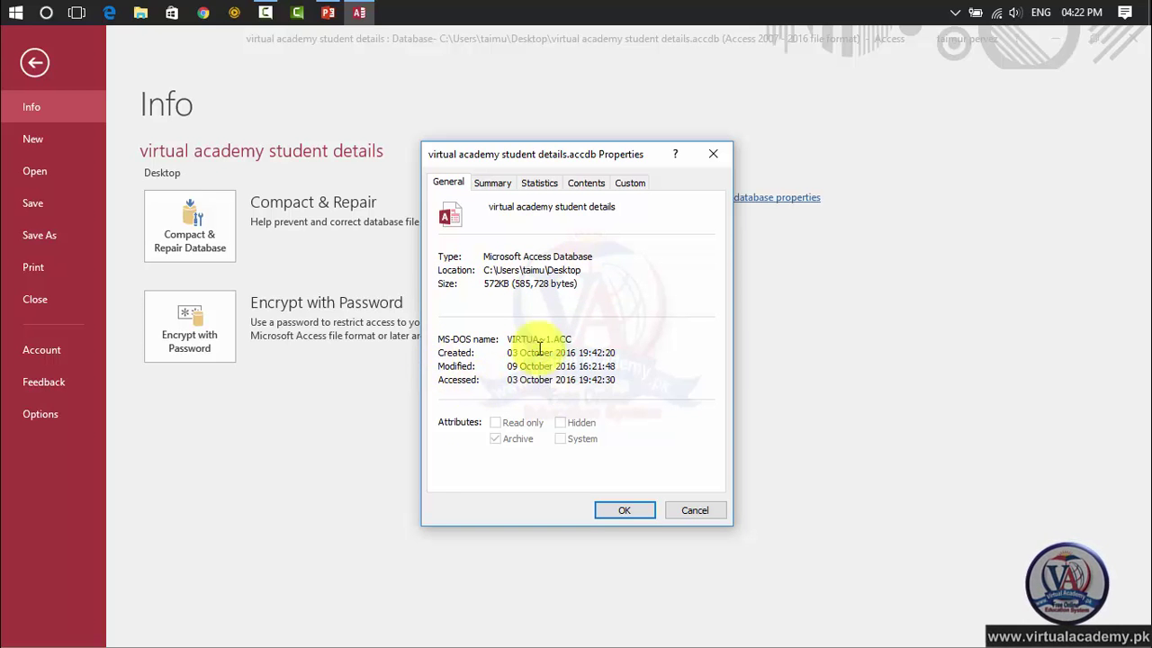
pyautogui.click(493, 180)
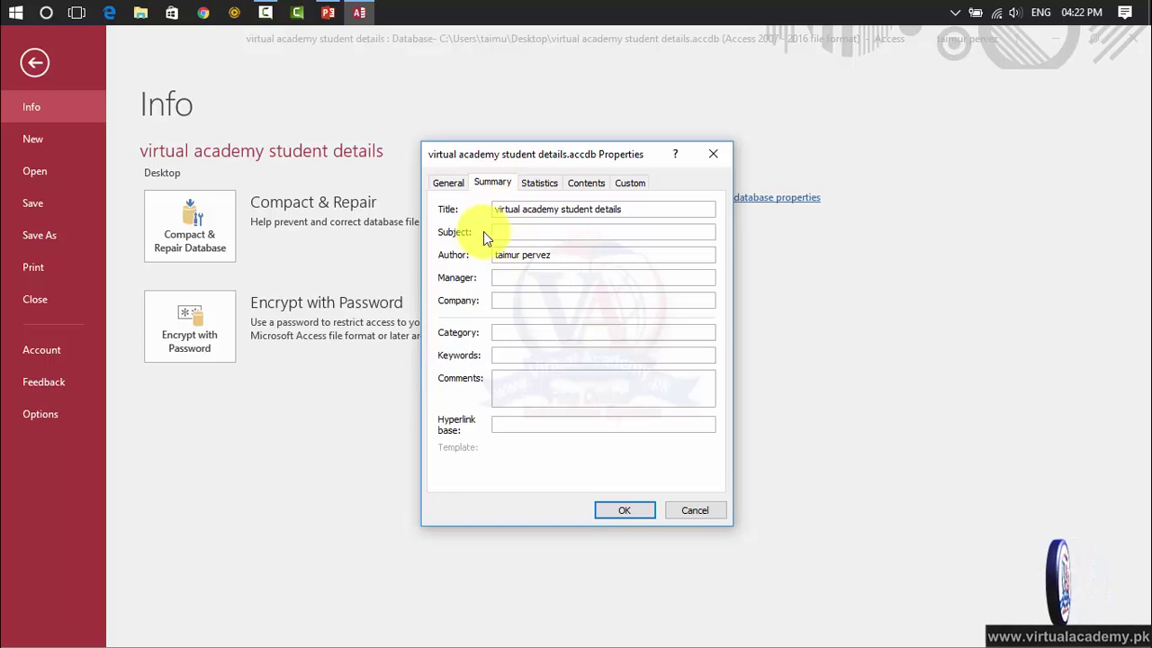
pyautogui.click(519, 231)
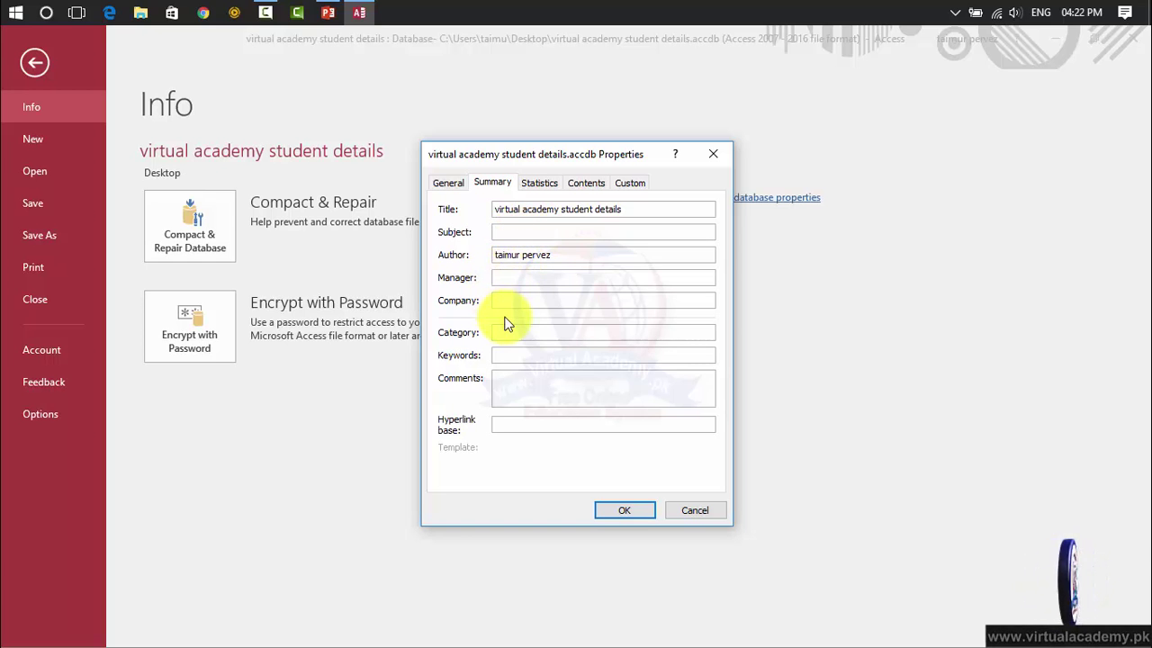
pyautogui.click(547, 185)
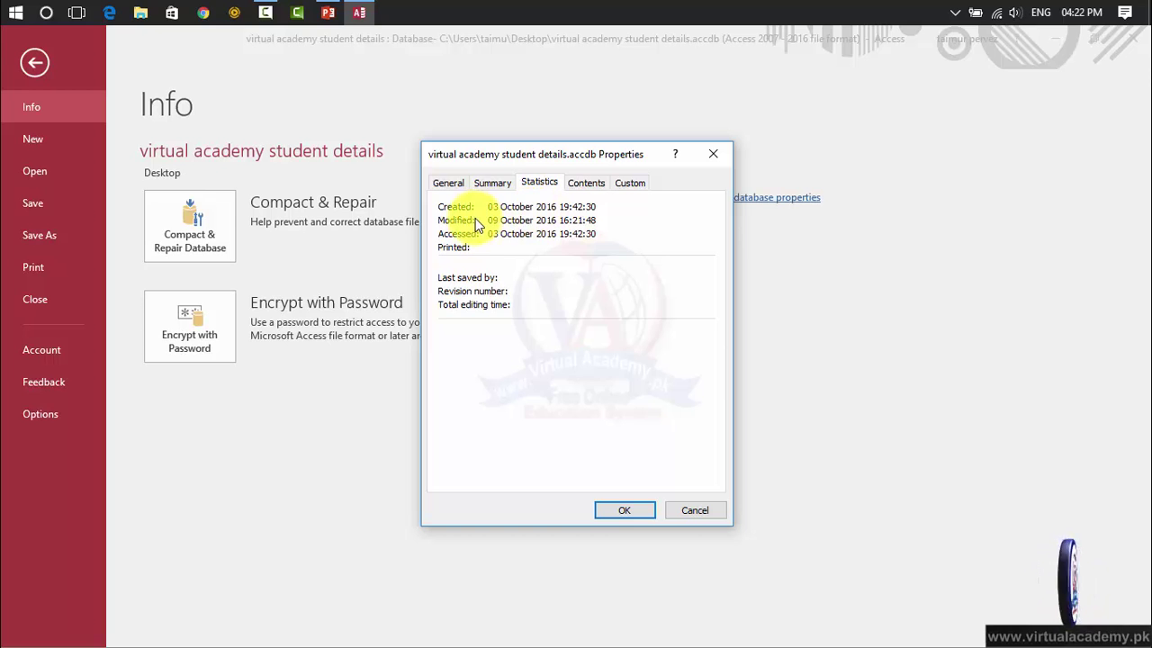
pyautogui.click(581, 183)
pyautogui.click(618, 184)
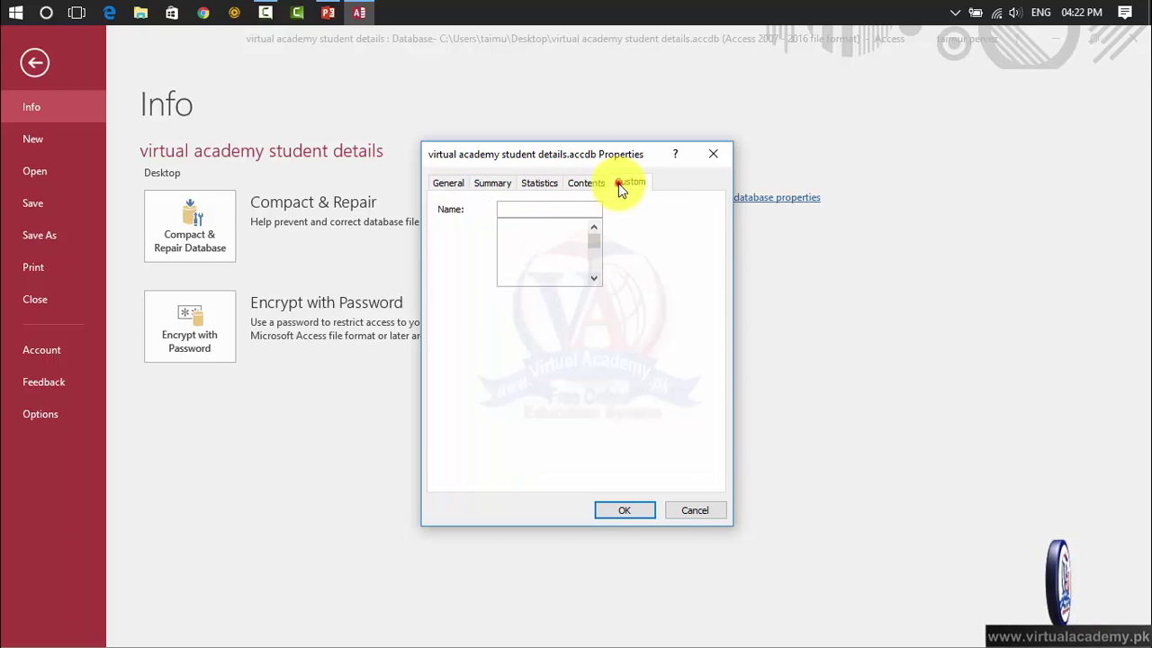
pyautogui.click(713, 157)
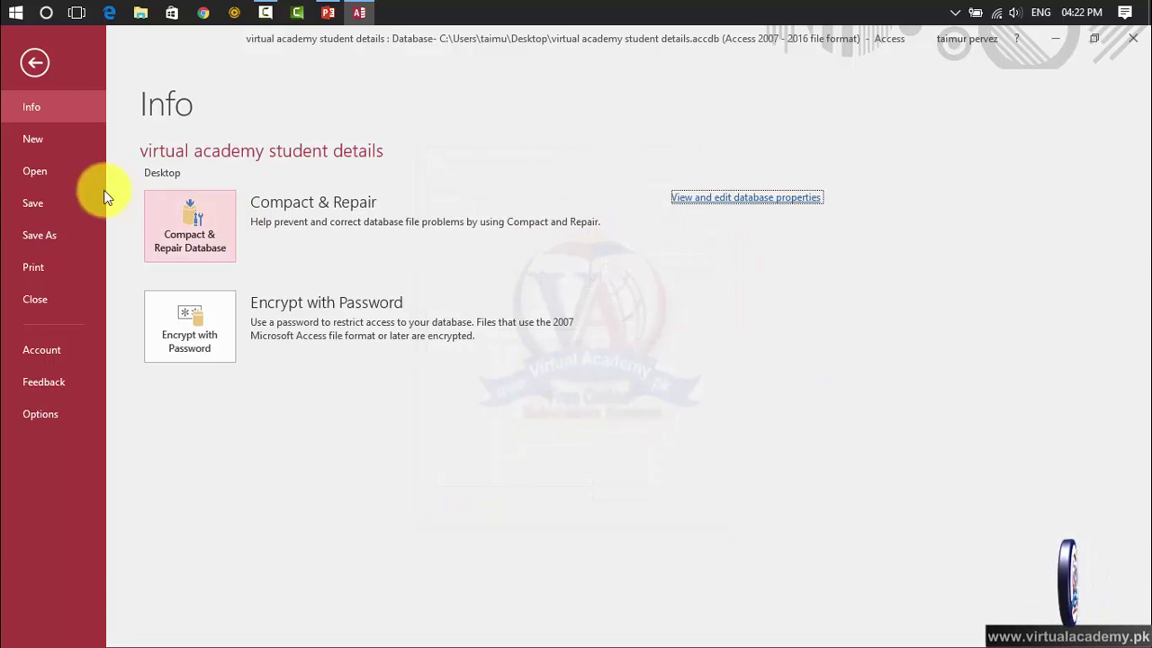
# - Examine the templates offered for a new database, including the suggested Business search and the full default template list
pyautogui.click(45, 138)
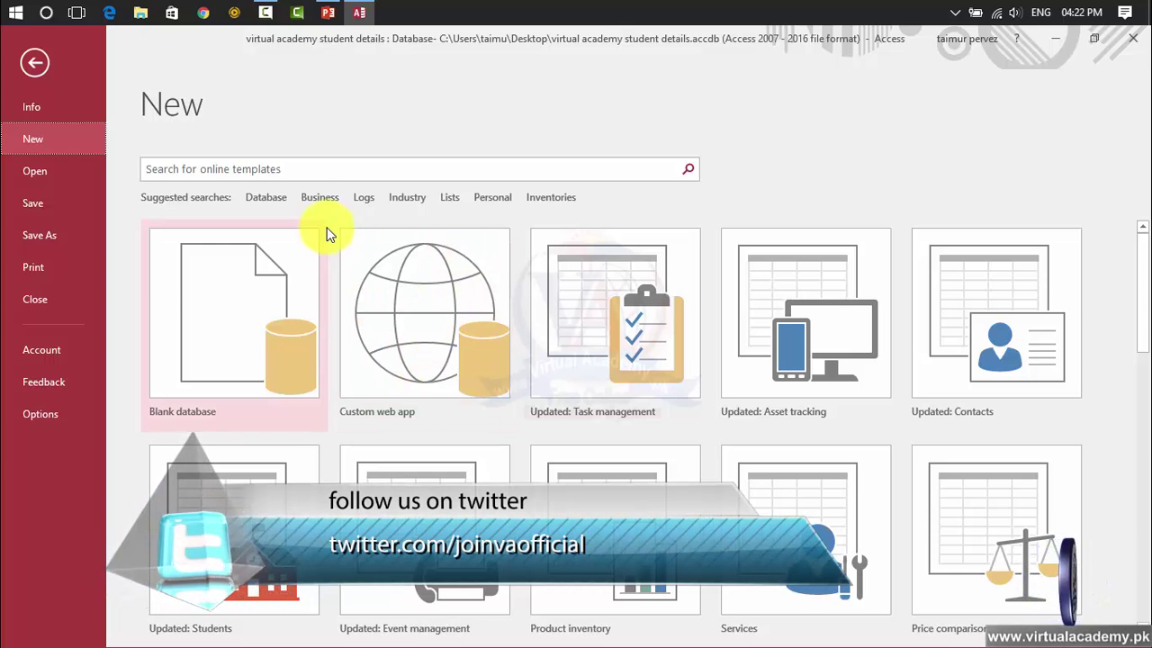
pyautogui.click(315, 197)
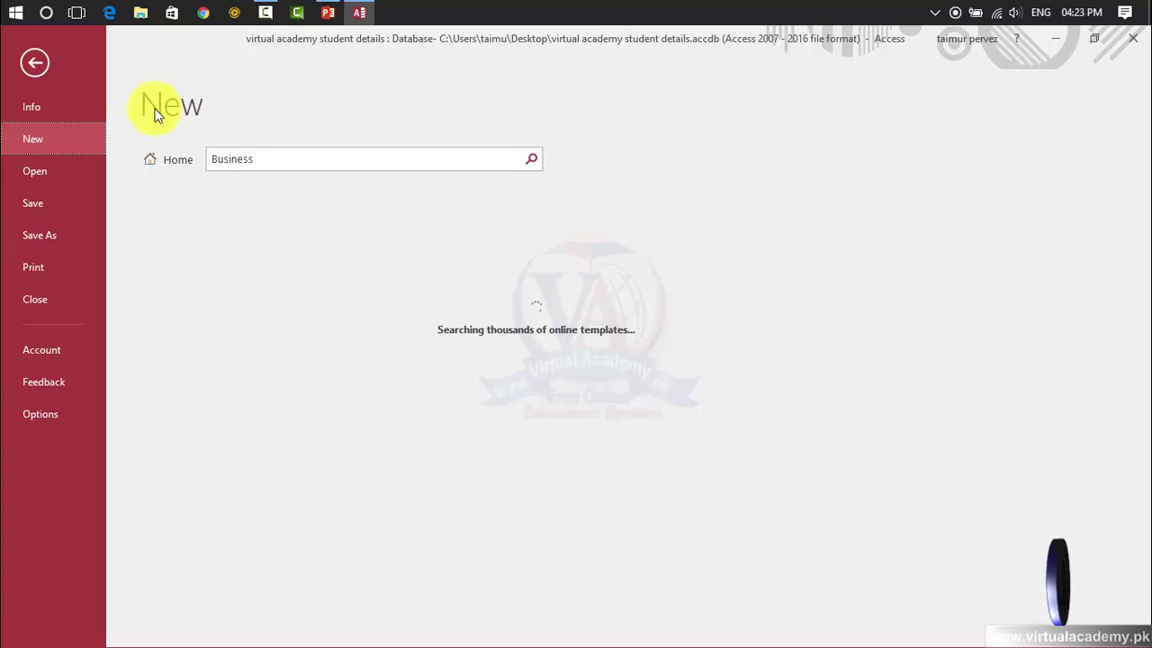
pyautogui.click(57, 135)
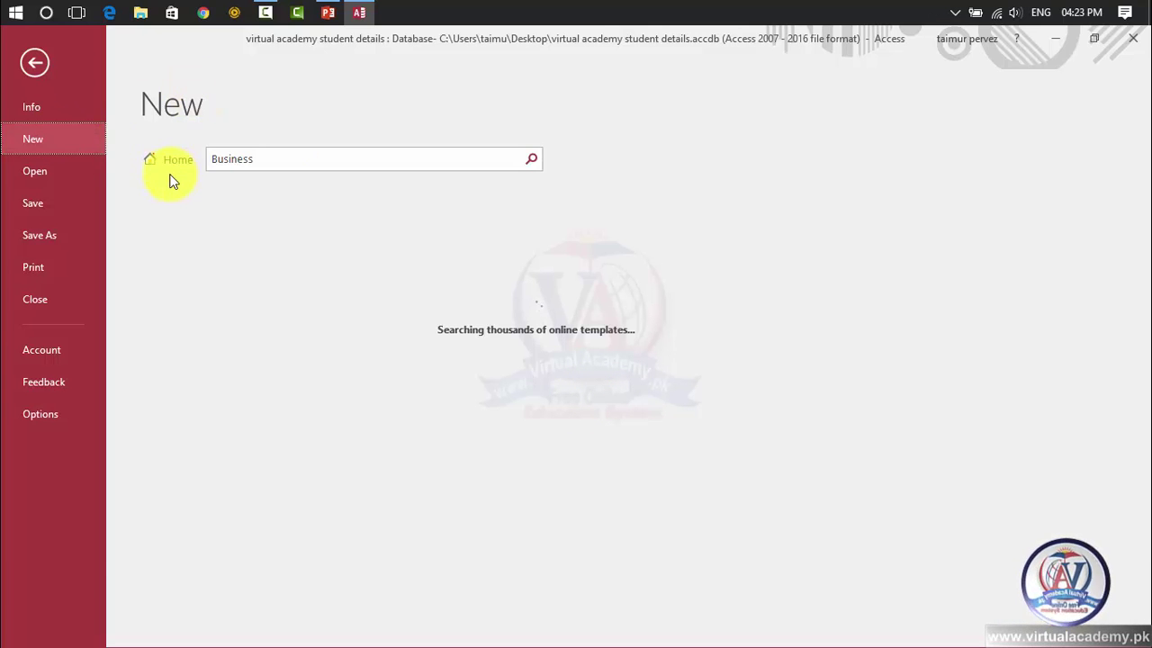
pyautogui.click(165, 160)
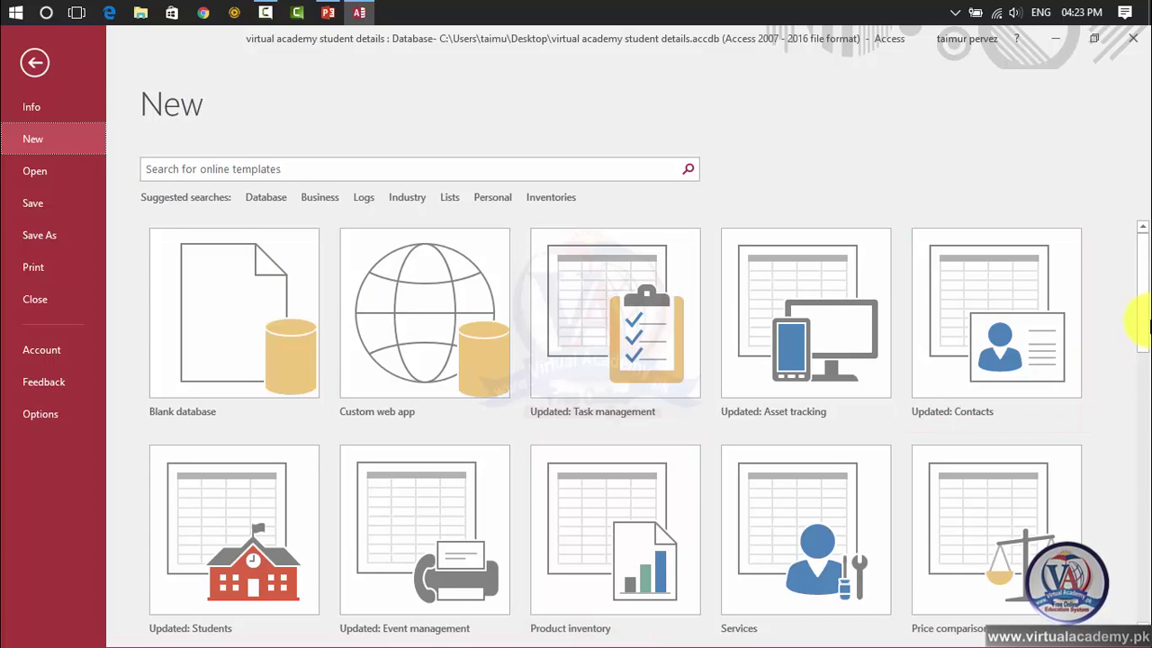
pyautogui.scroll(-5, 1141, 324)
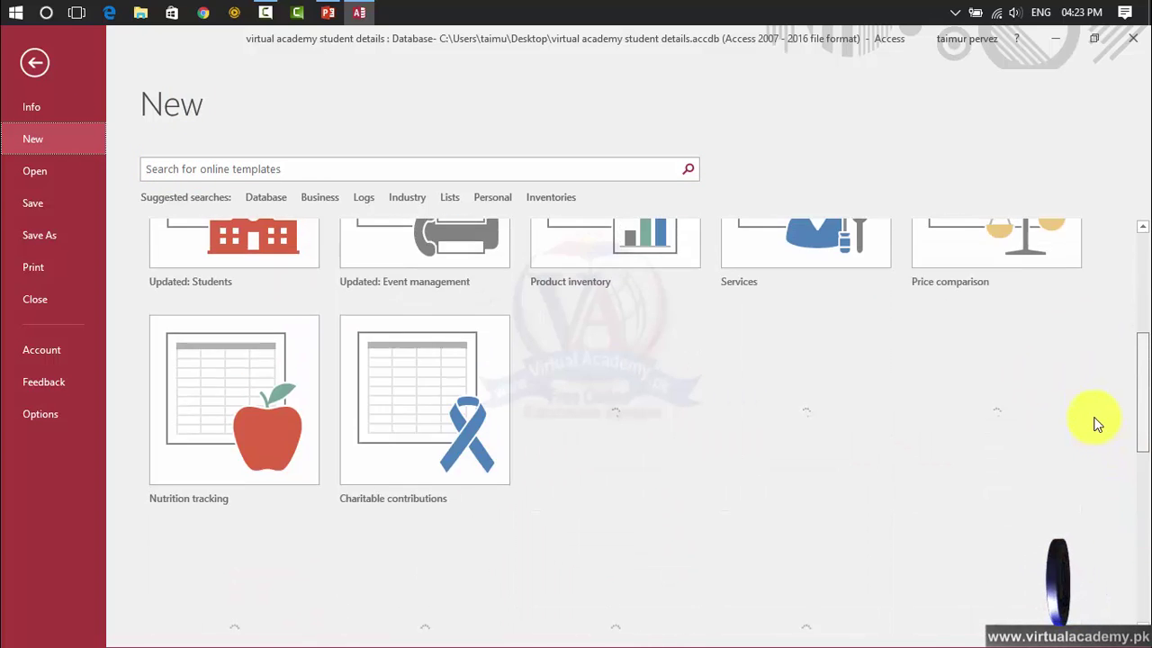
pyautogui.scroll(5, 1096, 423)
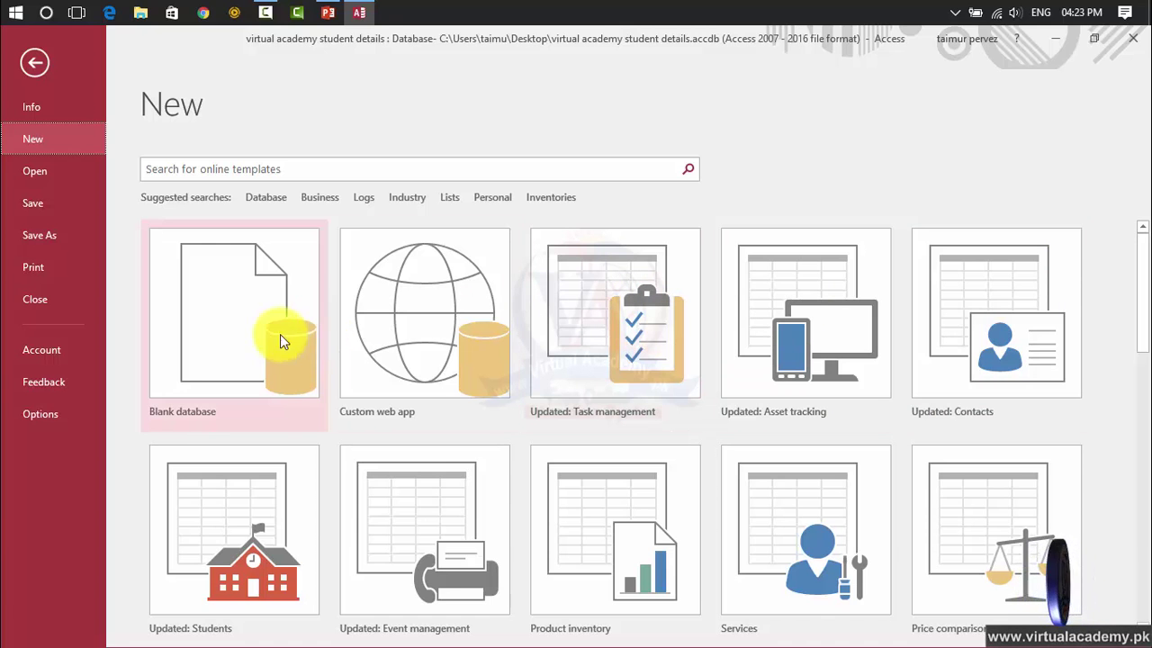
pyautogui.click(250, 329)
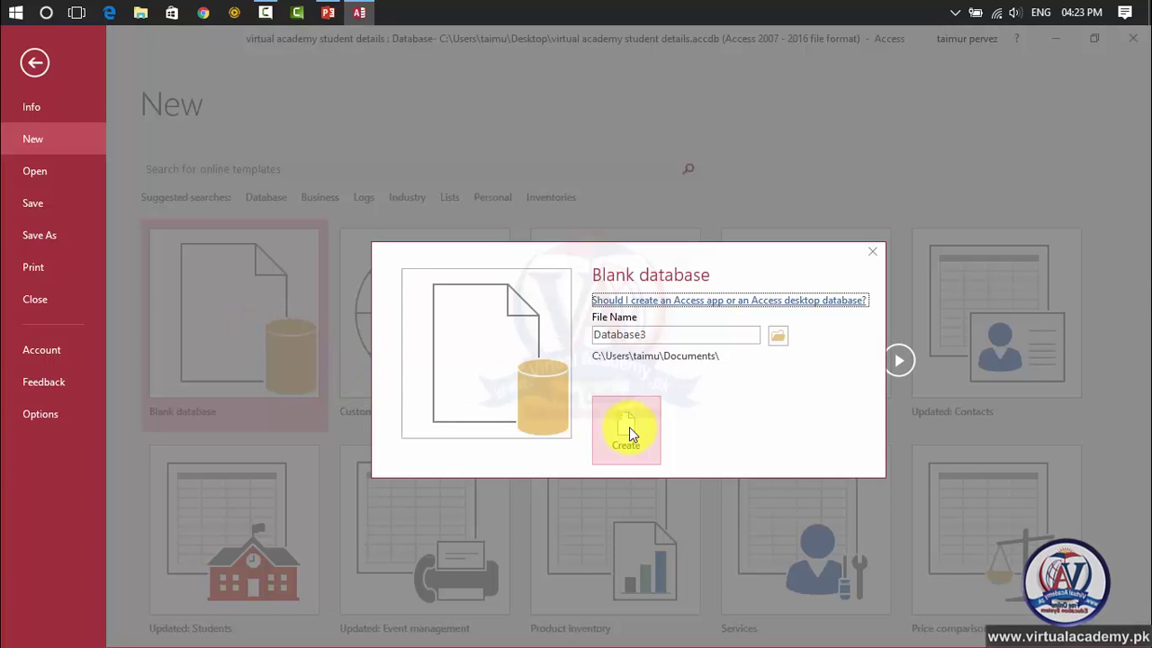
pyautogui.doubleClick(650, 334)
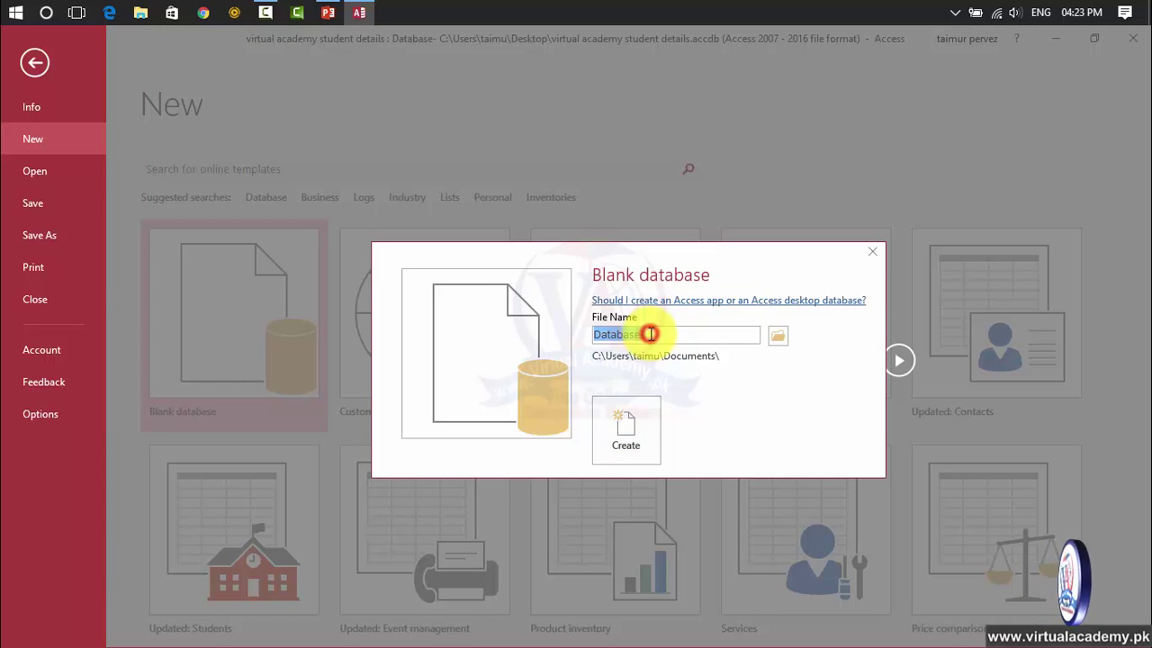
pyautogui.click(869, 252)
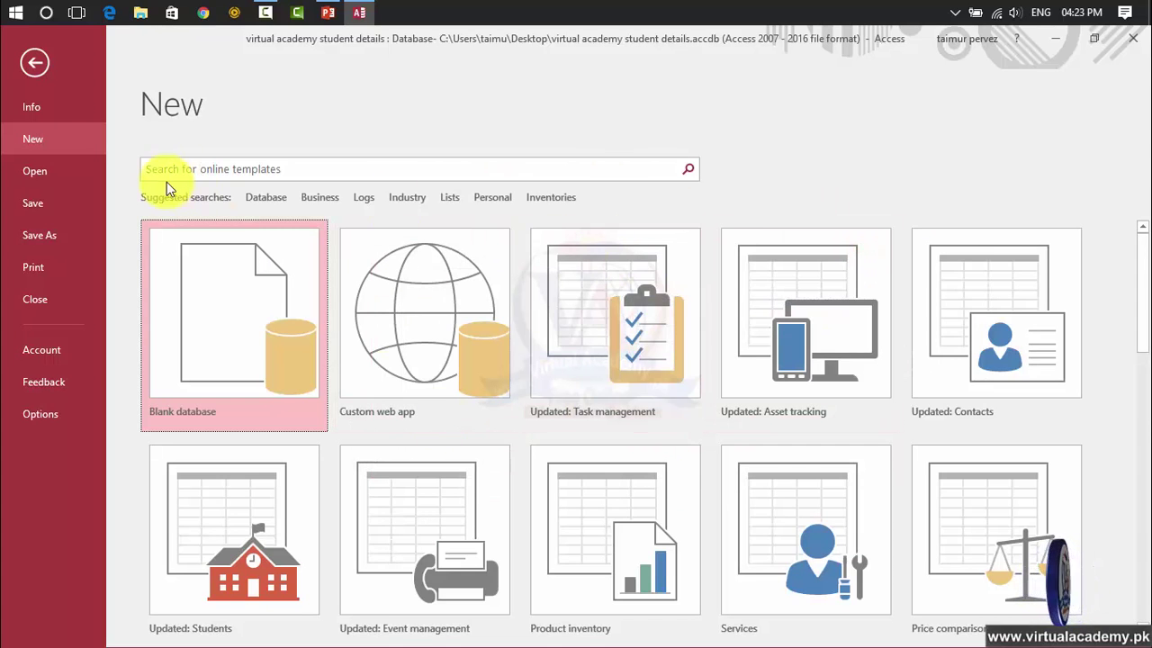
# - Examine the sources for opening a database: recent files, OneDrive, This PC and Add a Place, and return to the table
pyautogui.click(36, 180)
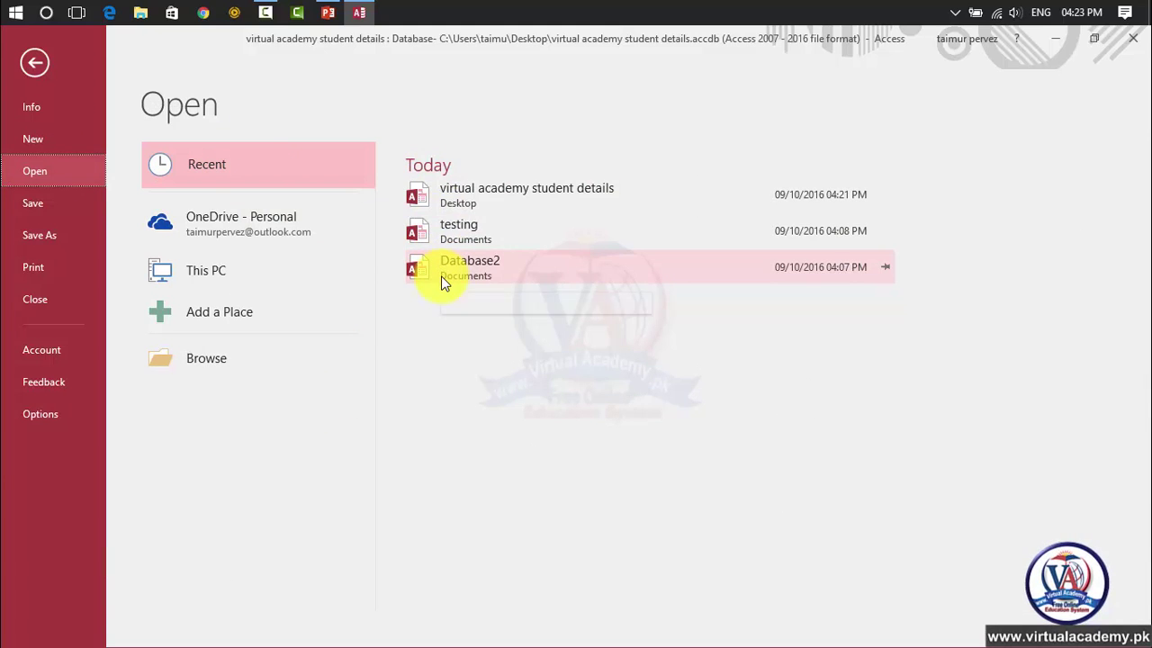
pyautogui.click(253, 226)
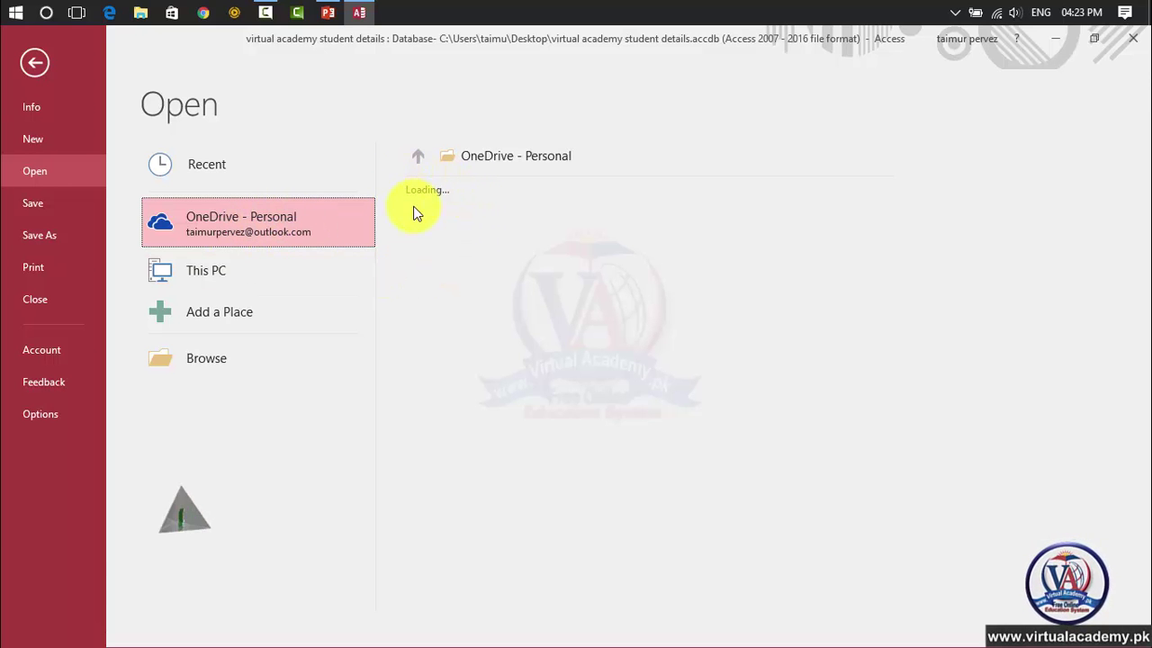
pyautogui.click(257, 279)
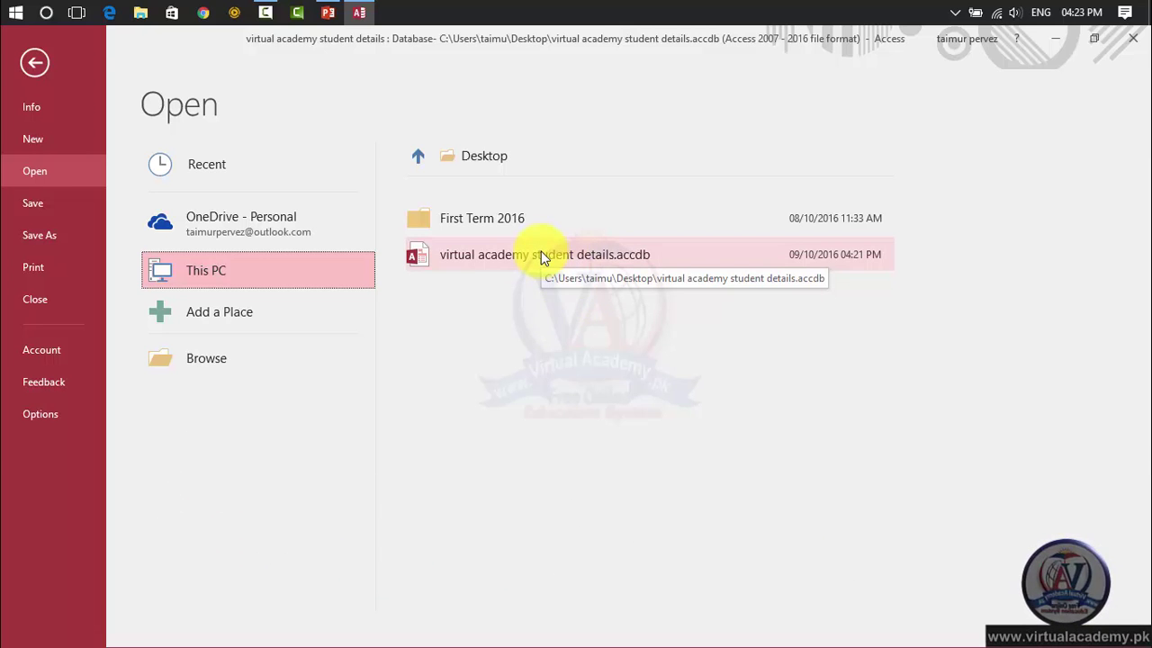
pyautogui.click(553, 270)
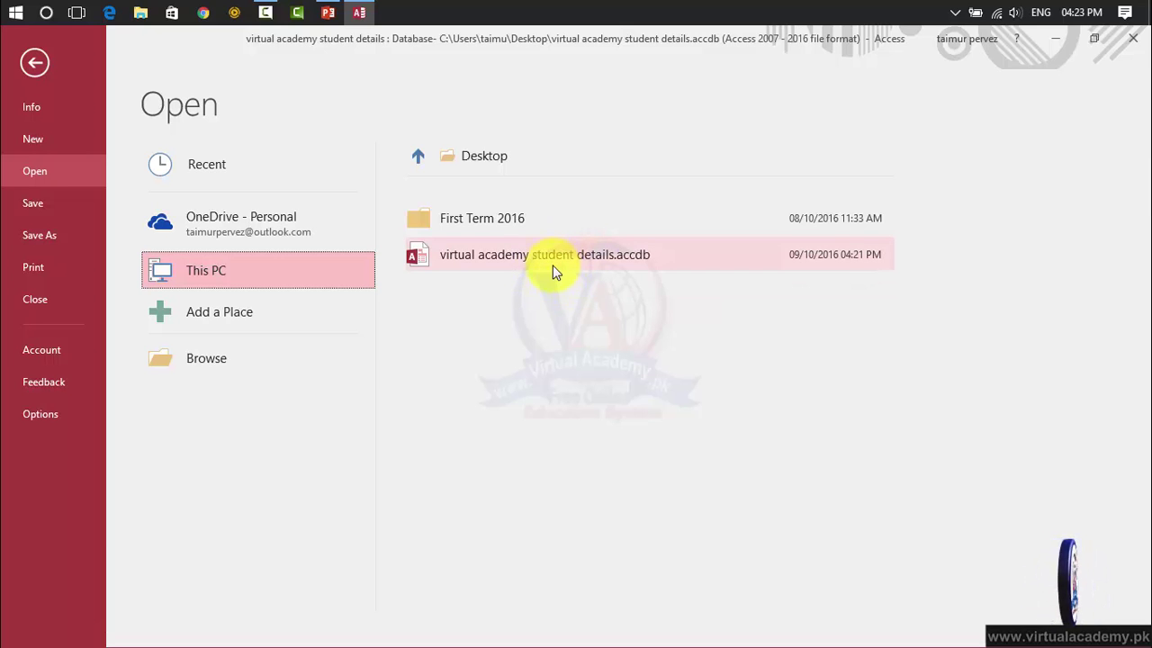
pyautogui.click(316, 307)
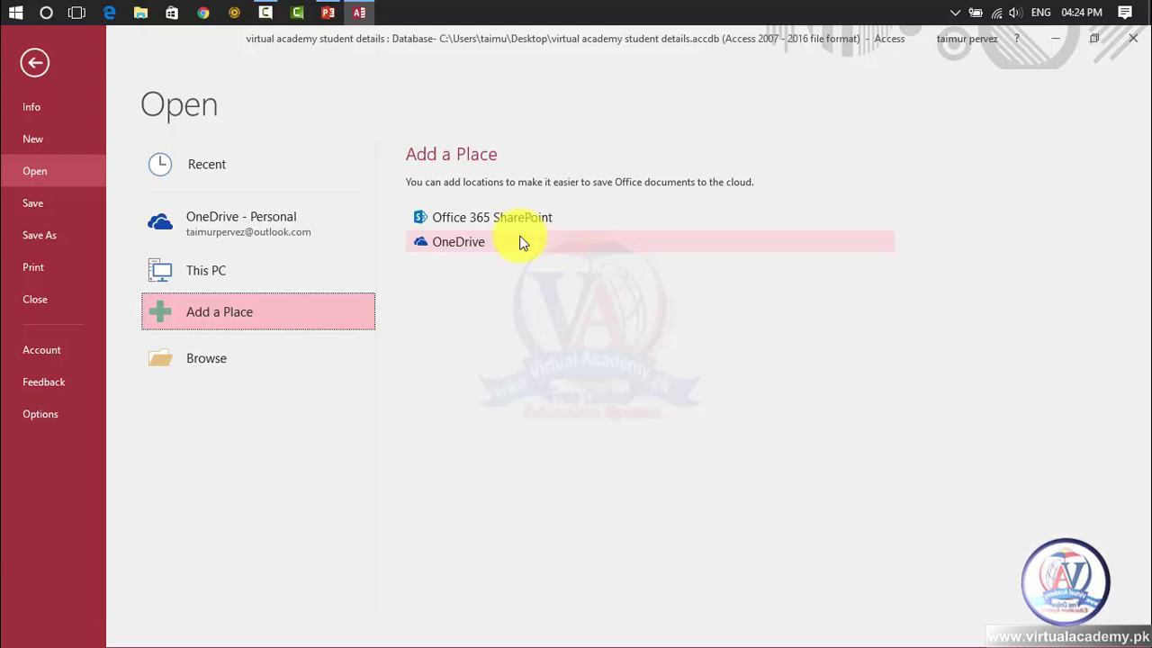
pyautogui.click(21, 59)
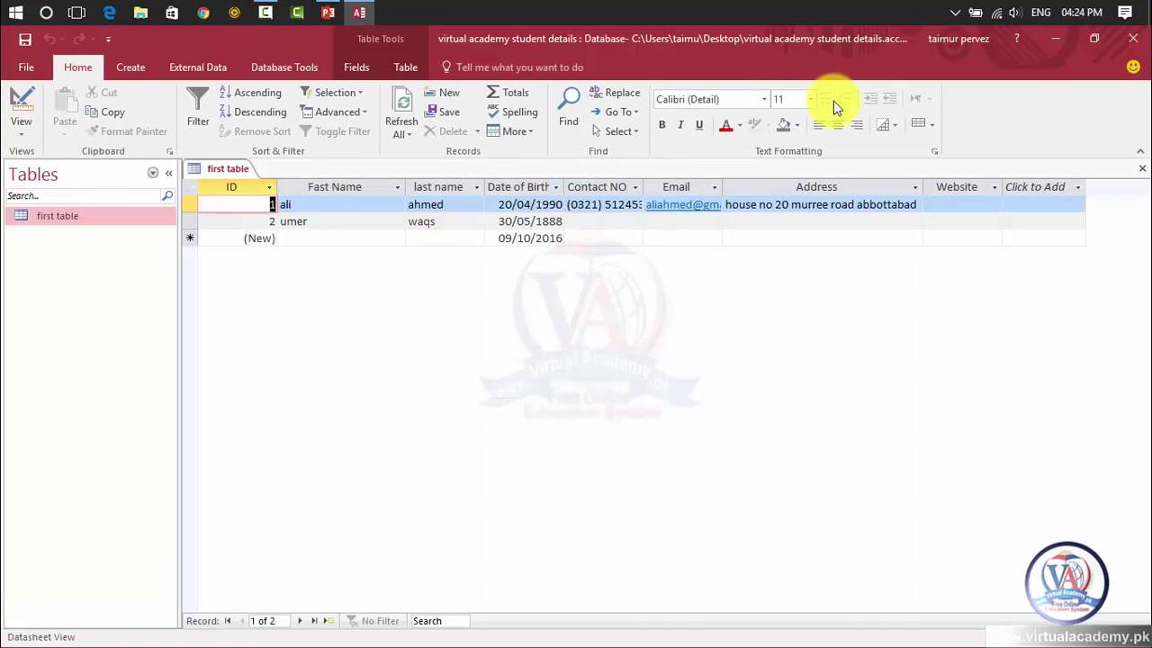
# - Examine the signed-in account's details and options, and close them without changes
pyautogui.click(972, 41)
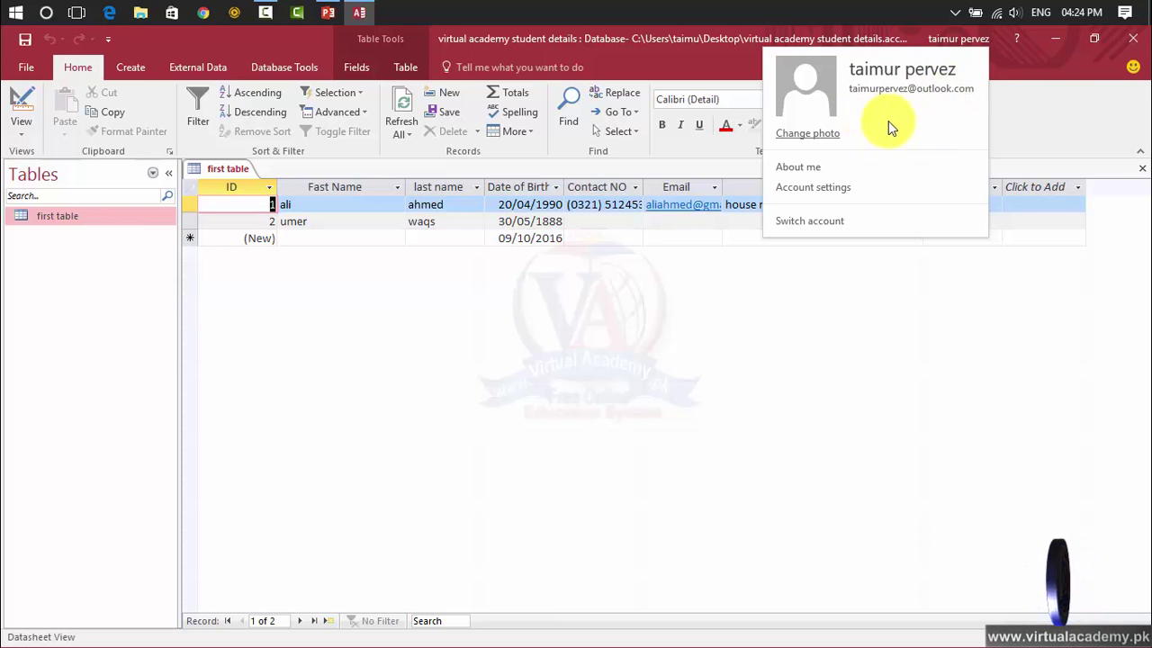
pyautogui.click(1062, 135)
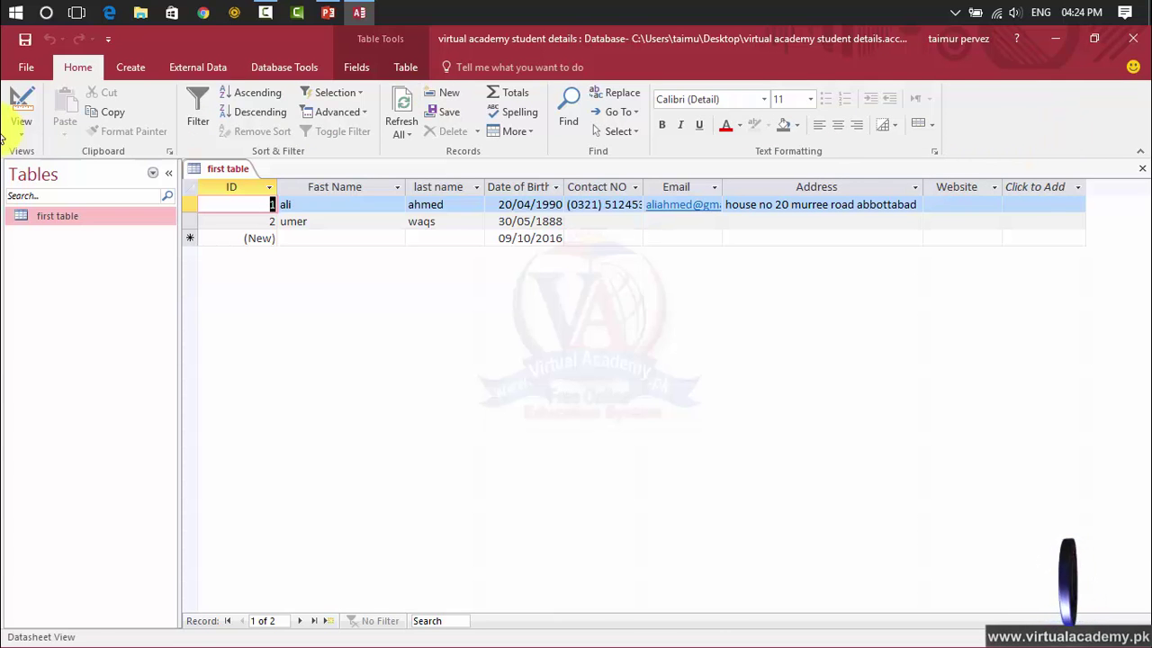
pyautogui.click(25, 69)
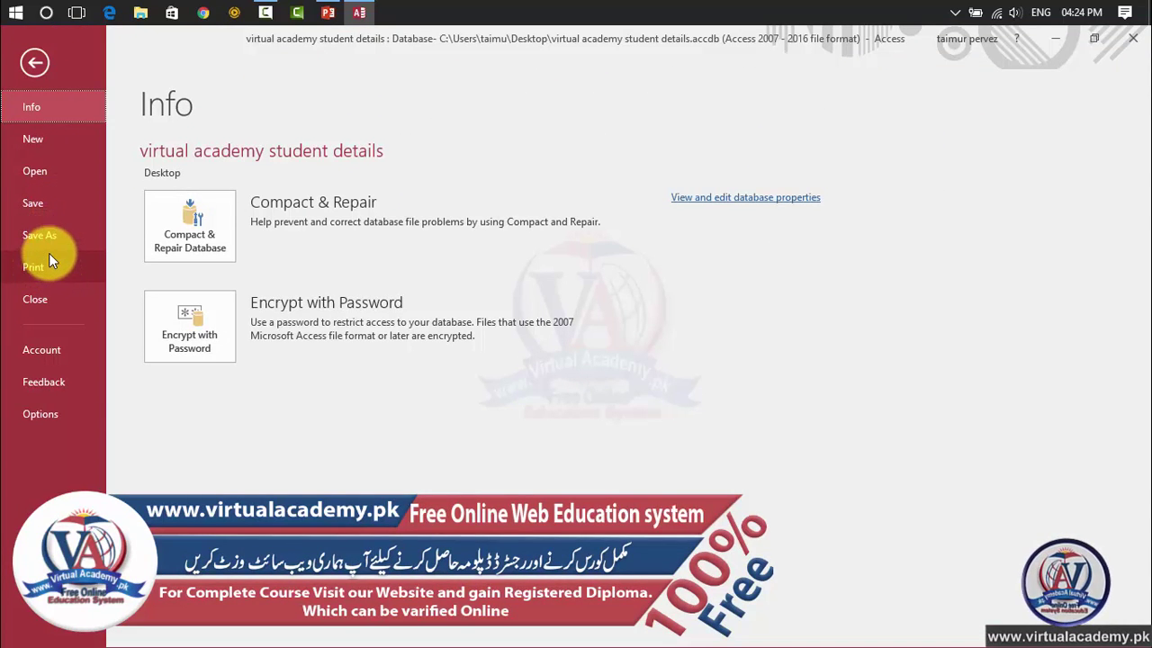
pyautogui.click(34, 72)
pyautogui.click(352, 351)
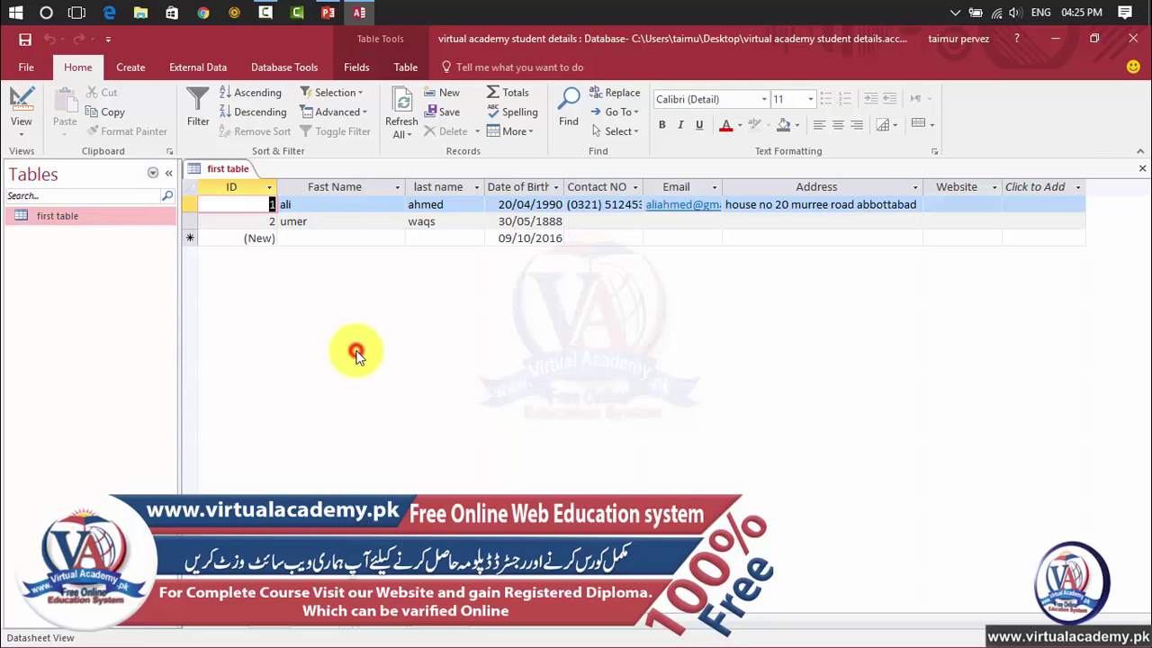
pyautogui.click(278, 295)
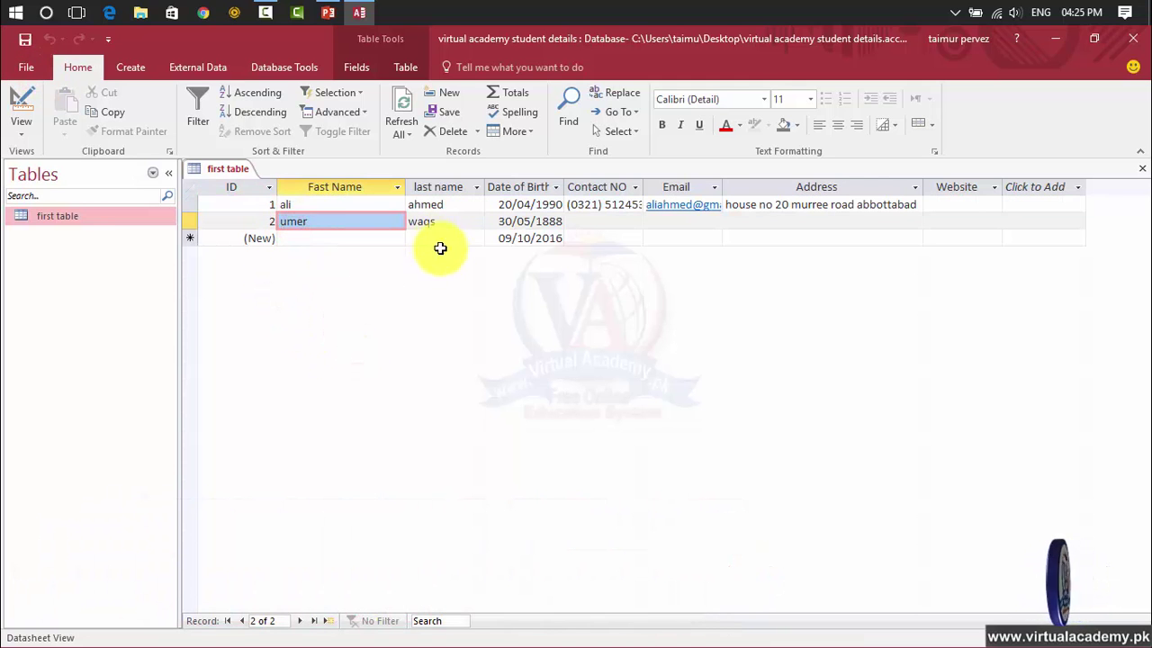
# - Save the open "first table" in the virtual academy student details database
pyautogui.click(24, 69)
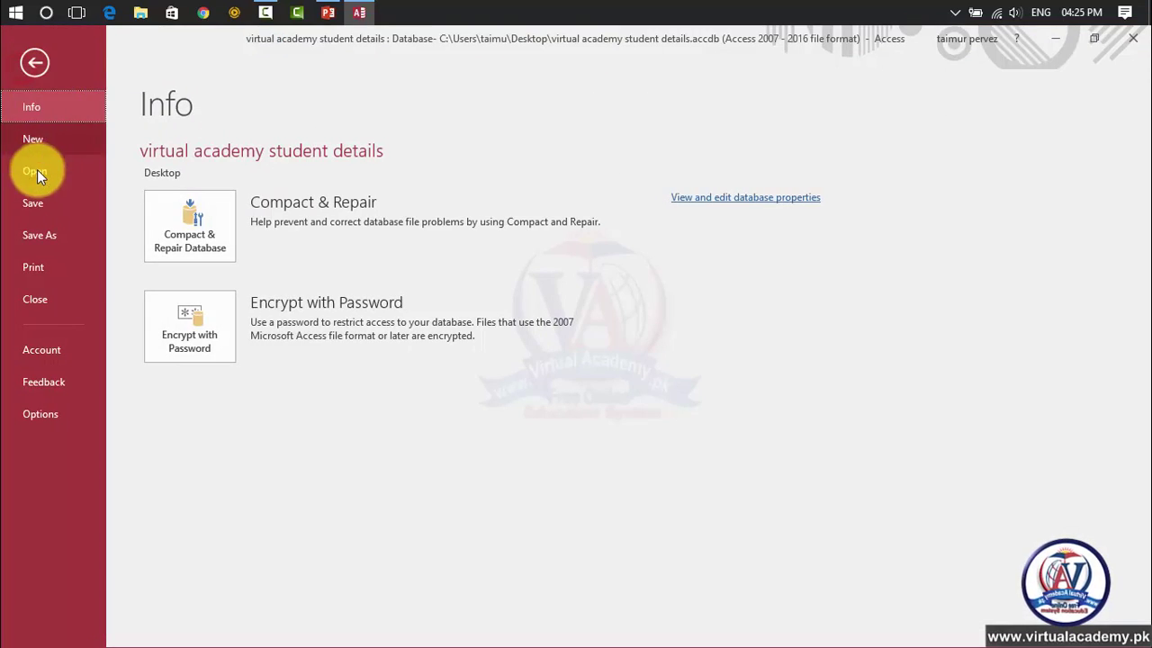
pyautogui.click(46, 207)
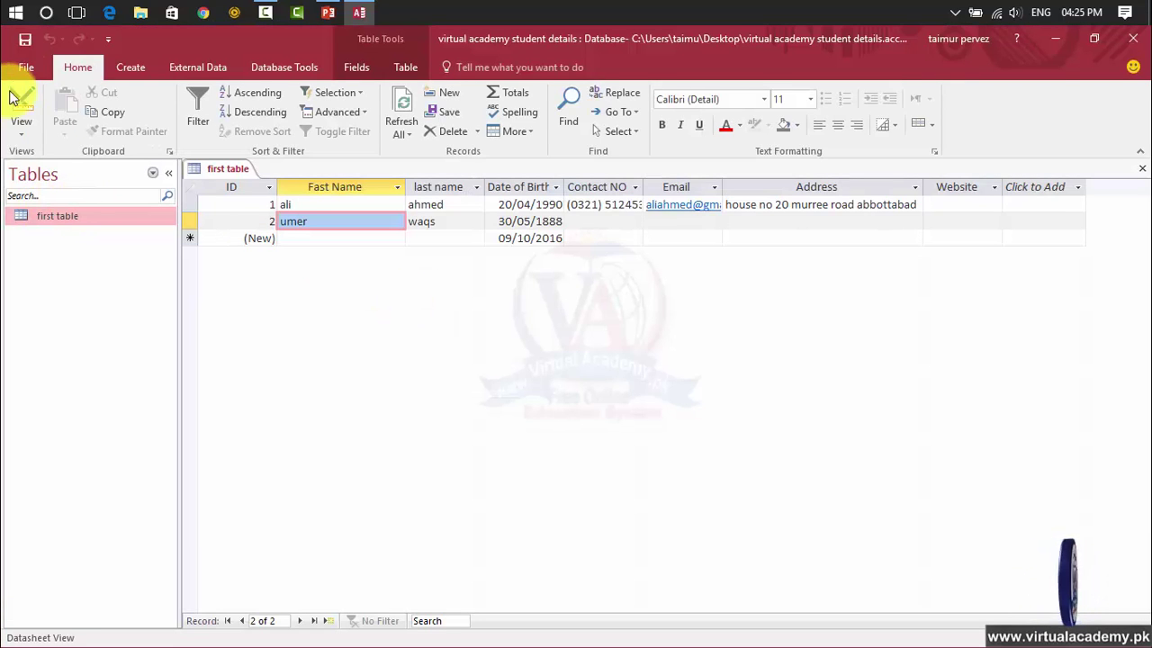
pyautogui.click(33, 72)
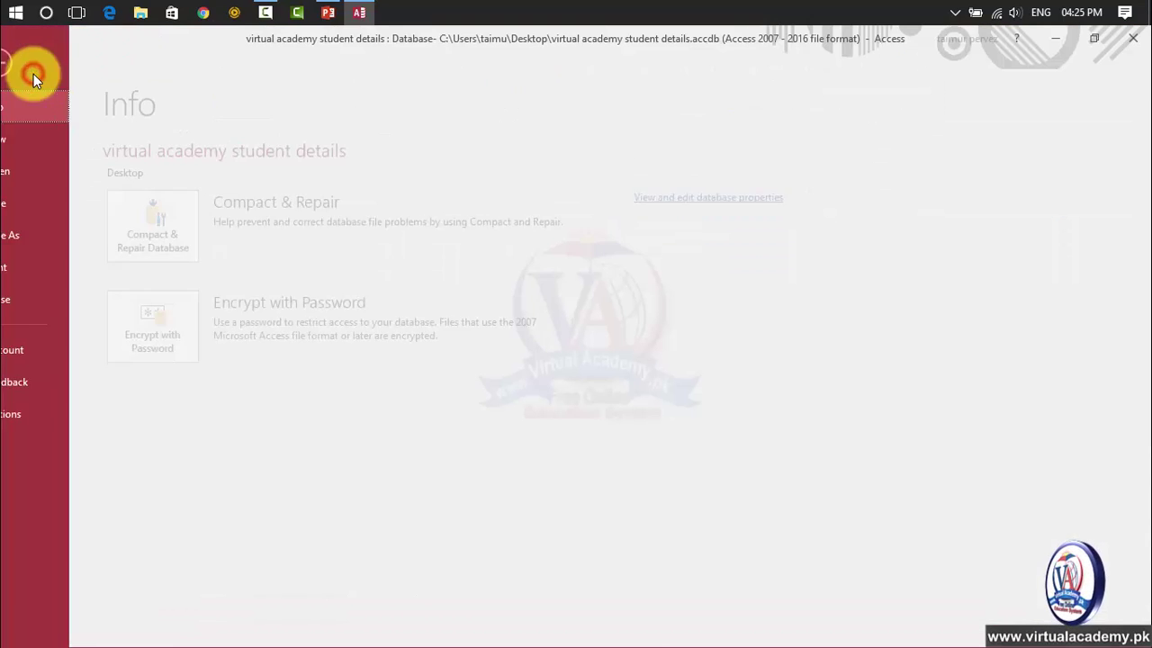
pyautogui.click(32, 202)
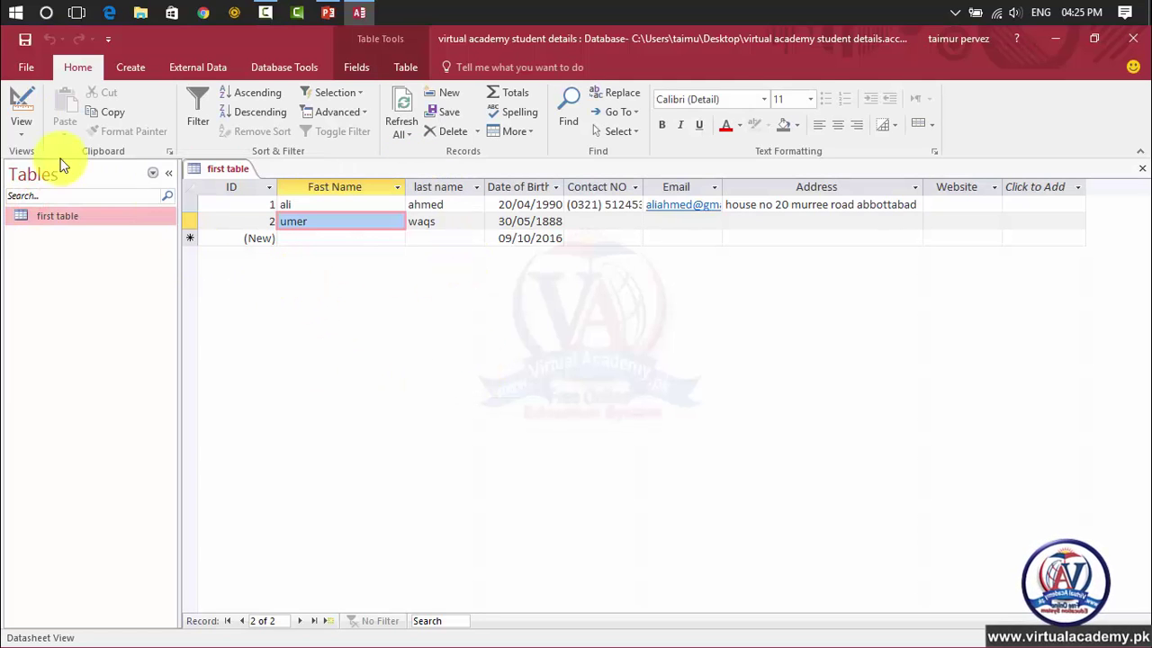
# - Start a new blank database with the file name "hello", and close the setup without creating it
pyautogui.click(20, 70)
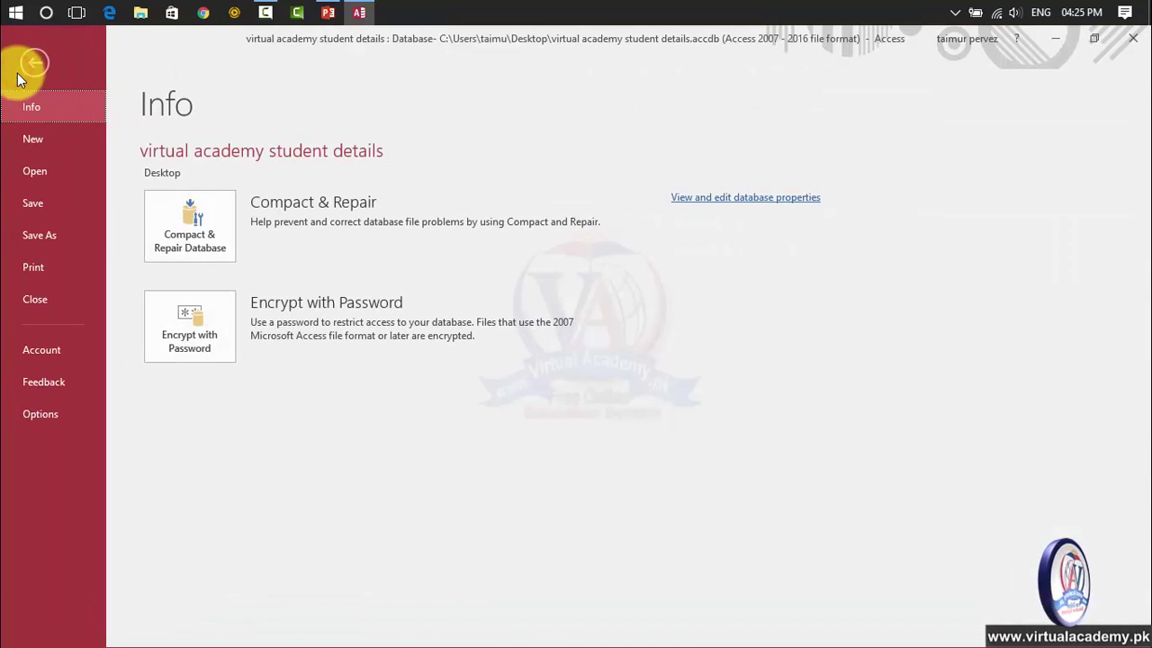
pyautogui.click(55, 148)
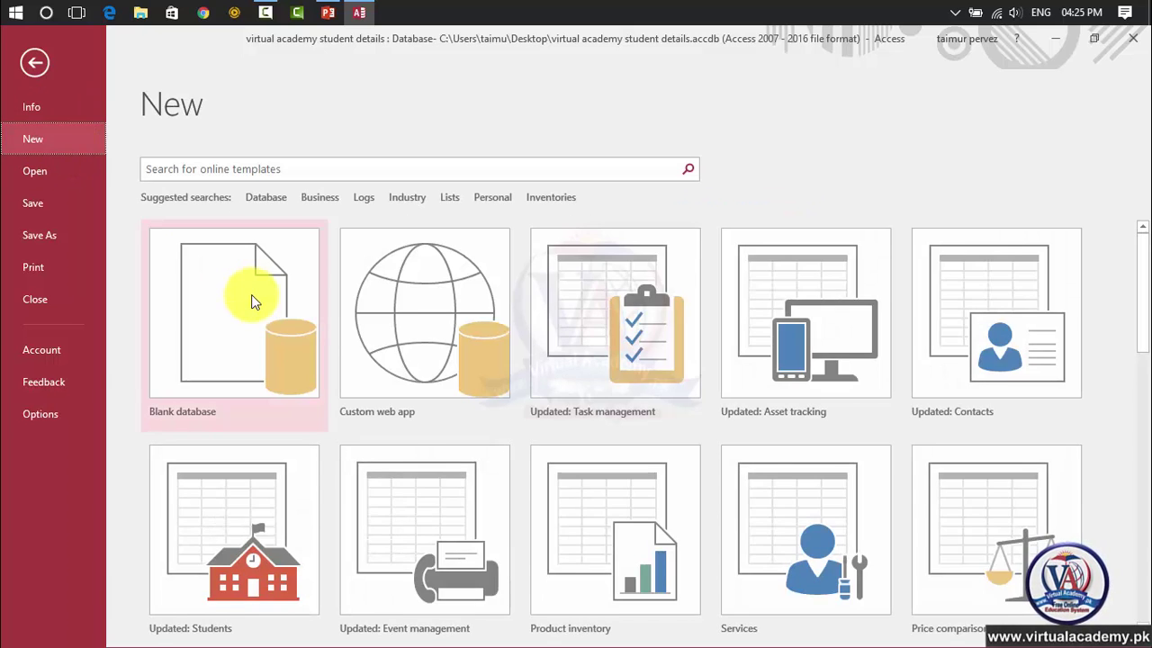
pyautogui.click(251, 295)
pyautogui.click(680, 331)
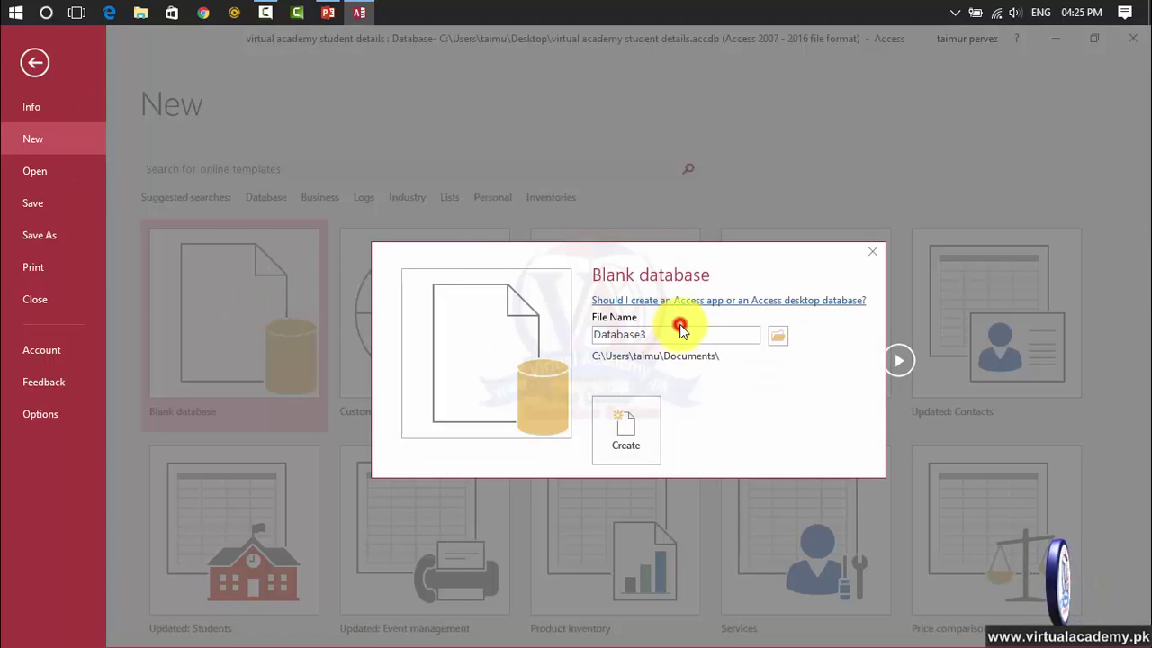
pyautogui.doubleClick(679, 332)
pyautogui.doubleClick(678, 333)
pyautogui.click(678, 333)
pyautogui.doubleClick(678, 334)
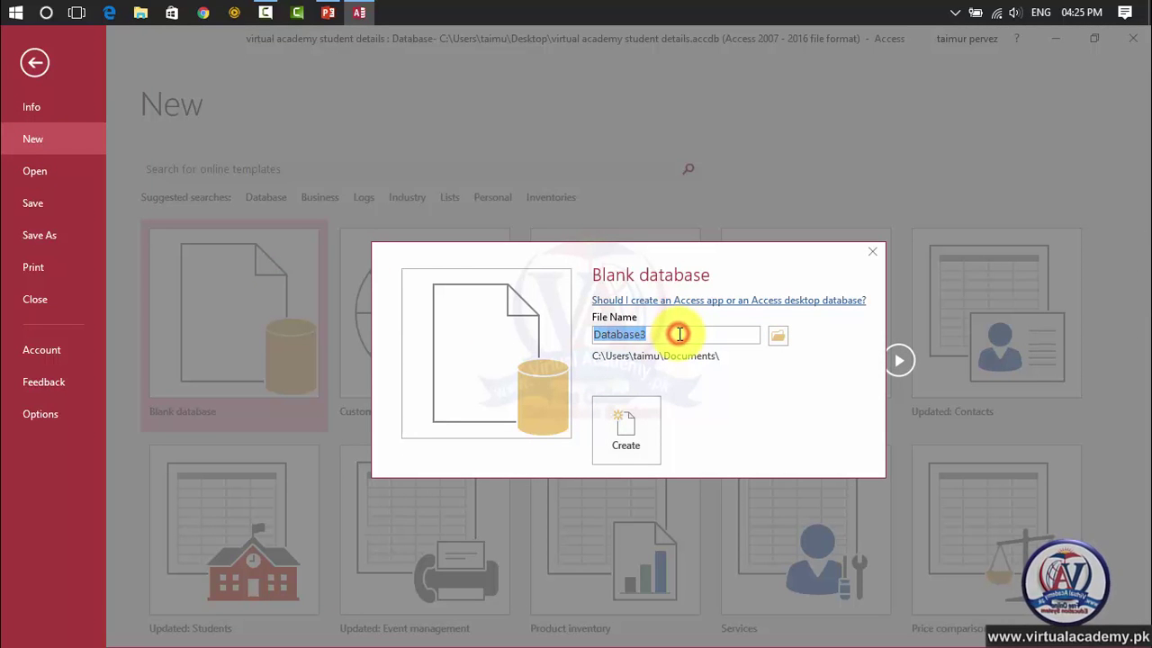
pyautogui.write('h')
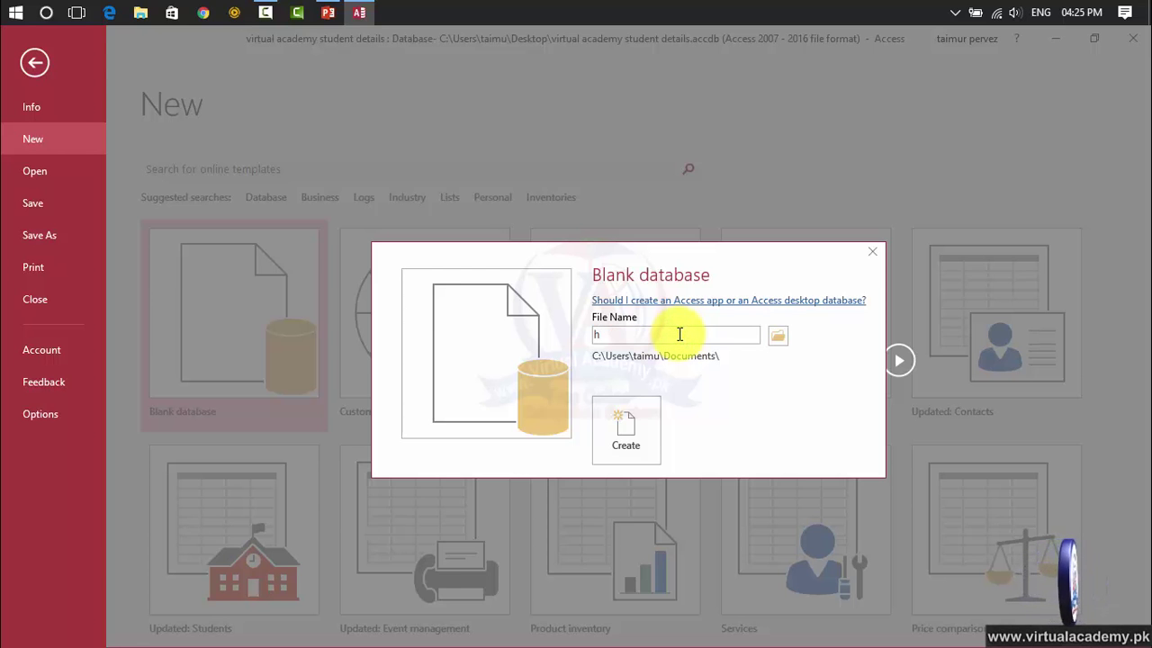
pyautogui.write('e')
pyautogui.press('BackSpace')
pyautogui.write('ell')
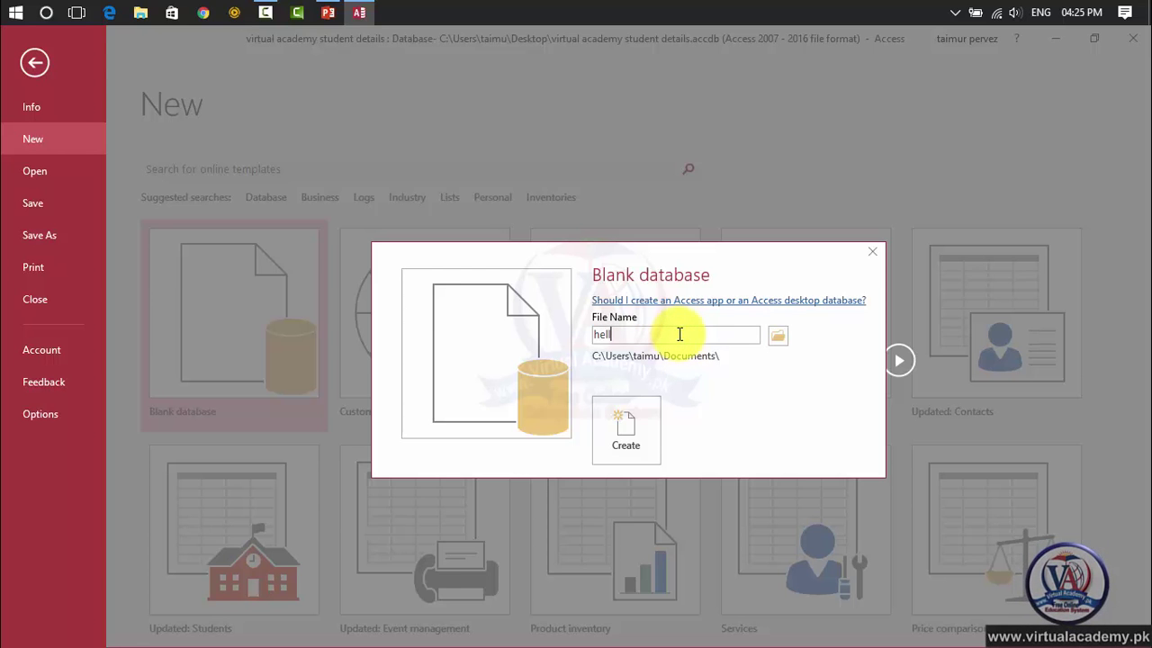
pyautogui.write('ow')
pyautogui.press('BackSpace')
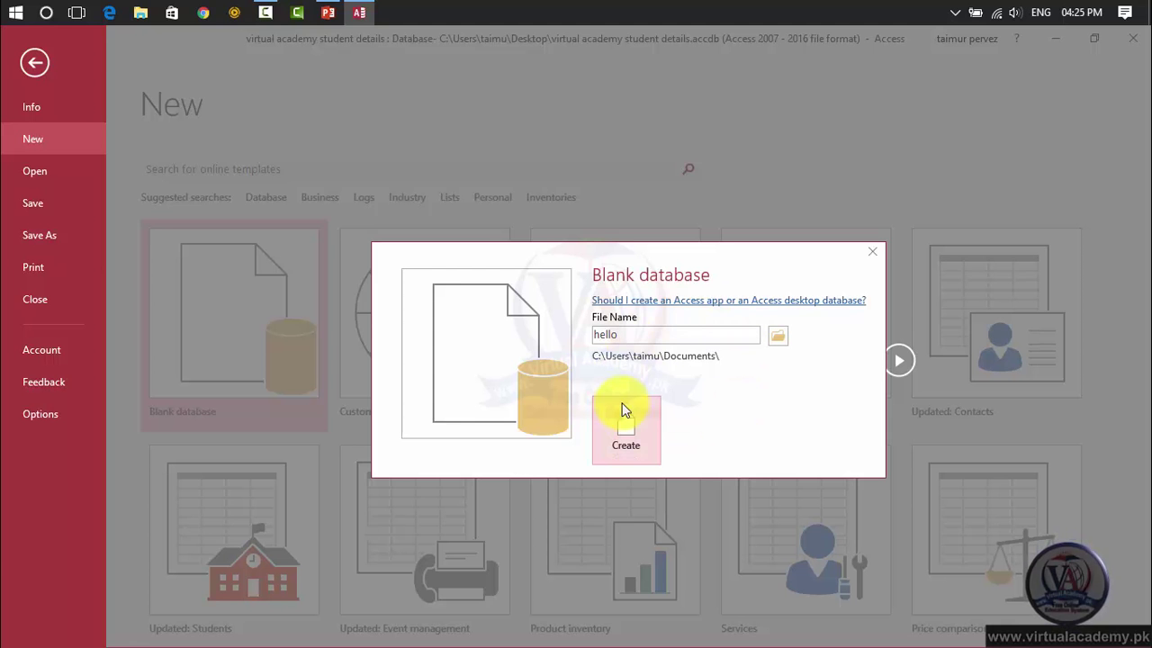
pyautogui.click(872, 253)
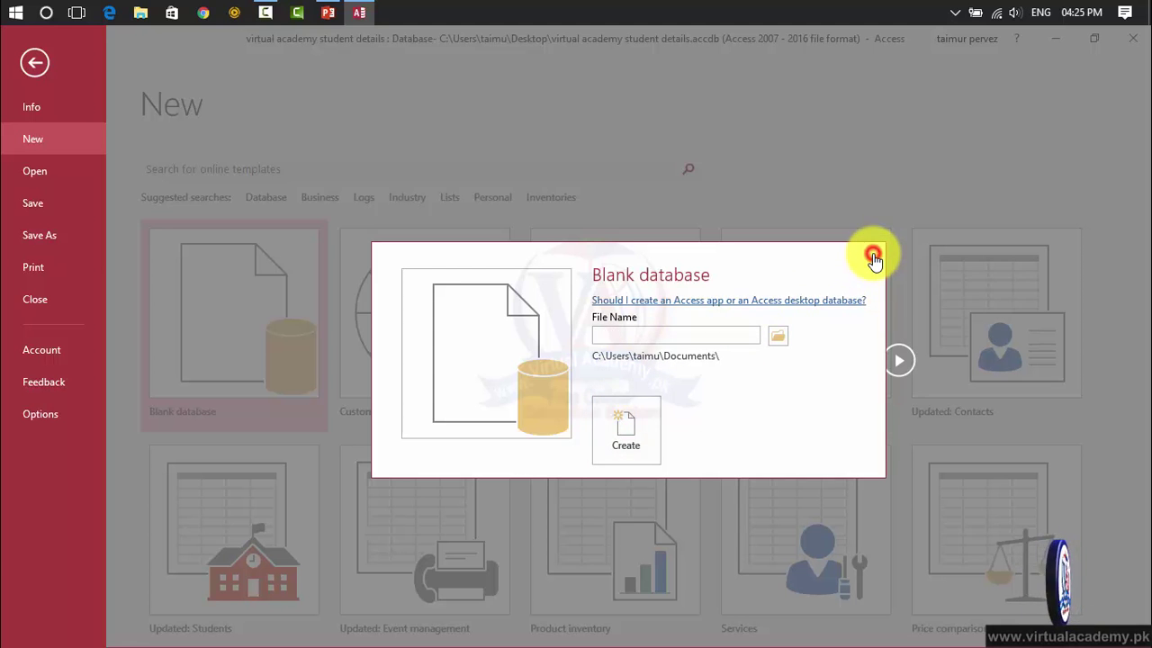
# - Save the open "first table" again in the student details database
pyautogui.click(36, 238)
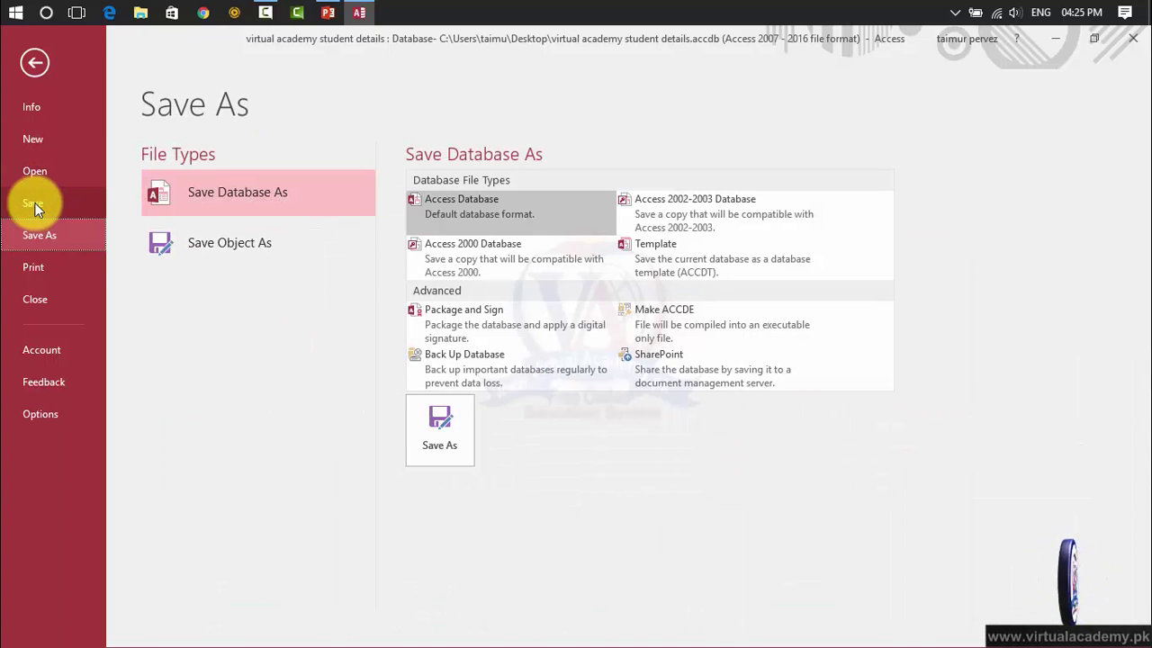
pyautogui.click(33, 203)
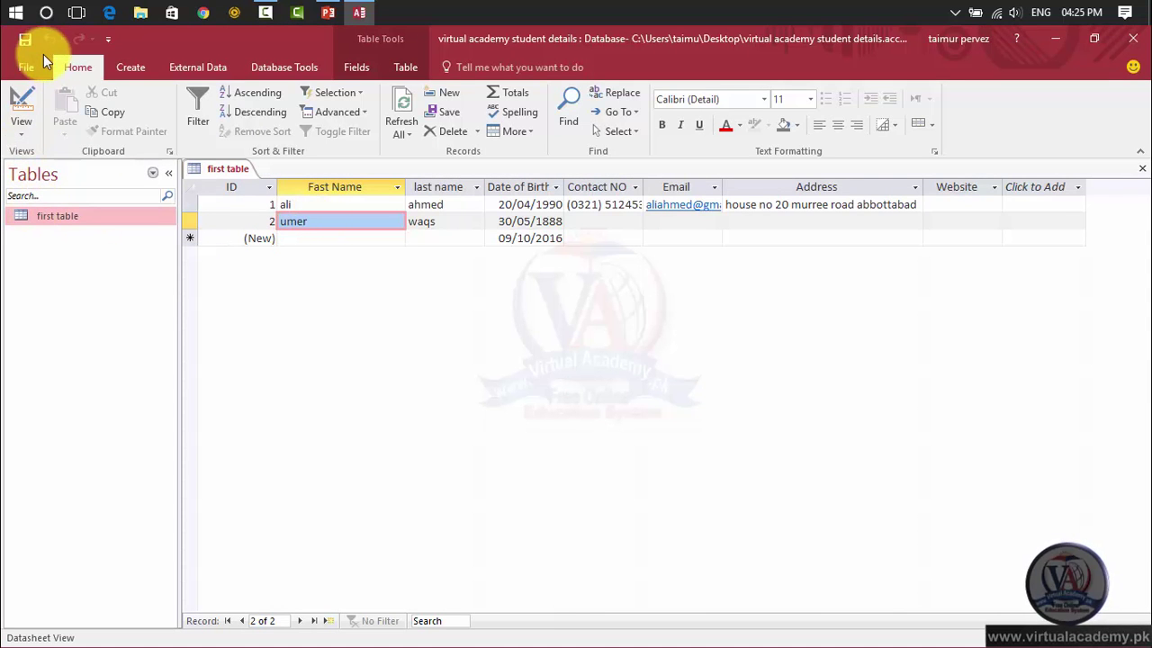
pyautogui.click(29, 68)
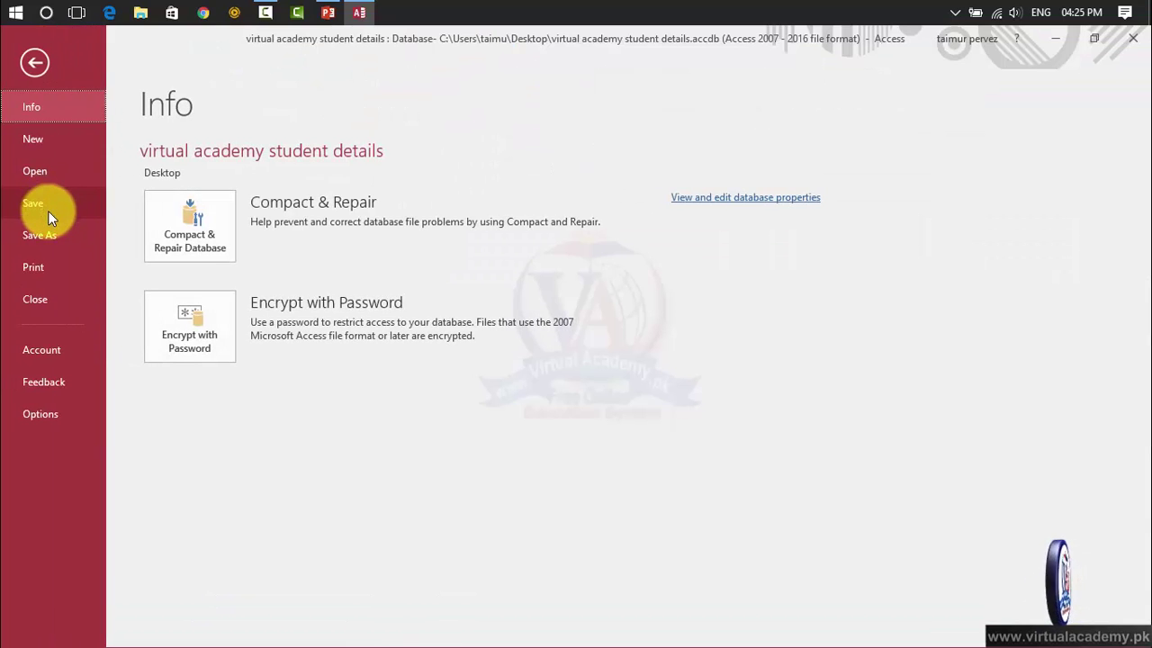
pyautogui.click(46, 203)
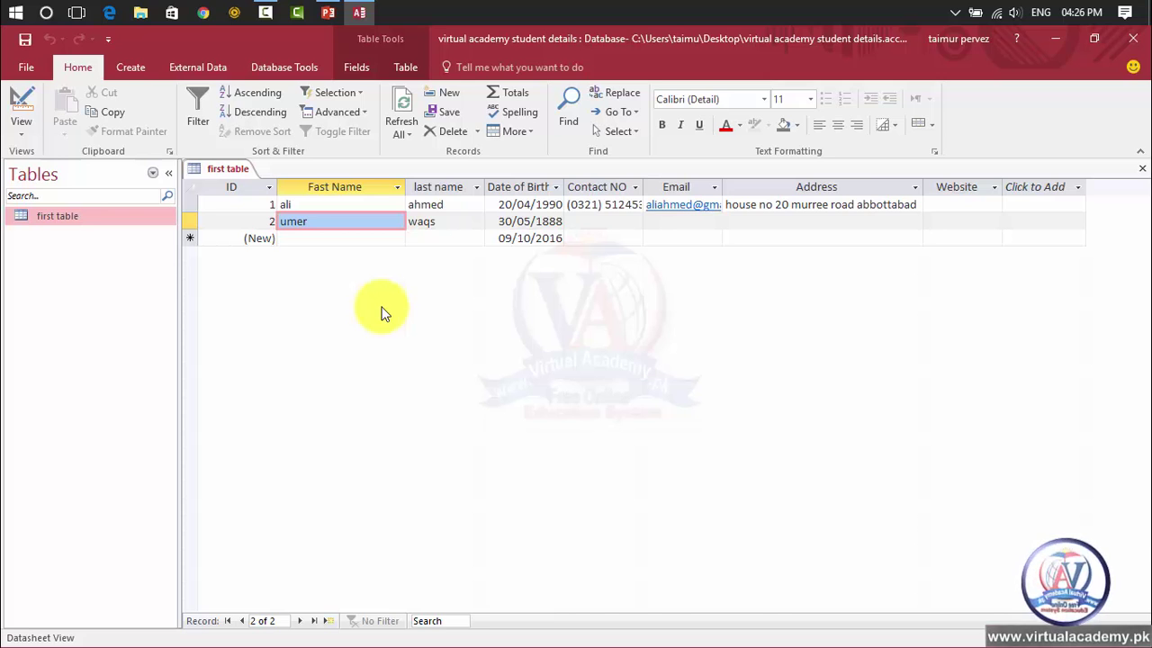
# - Save the database as "virtual academy student details" in Downloads in the default Access Database format, agreeing to close the open objects
pyautogui.click(24, 65)
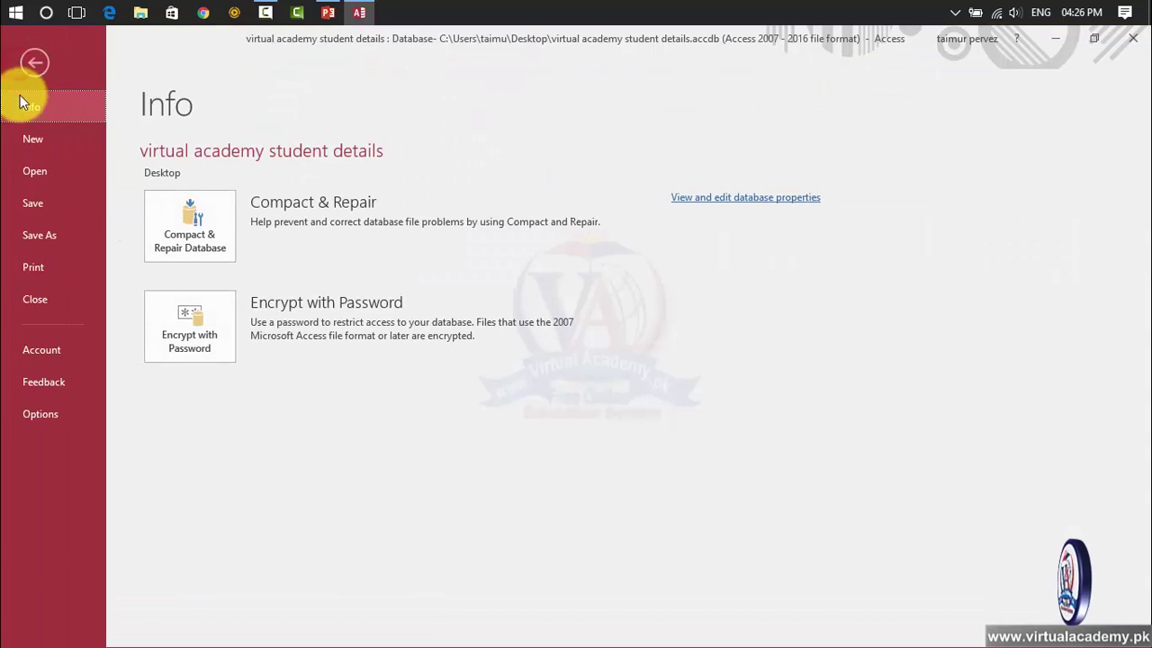
pyautogui.click(58, 239)
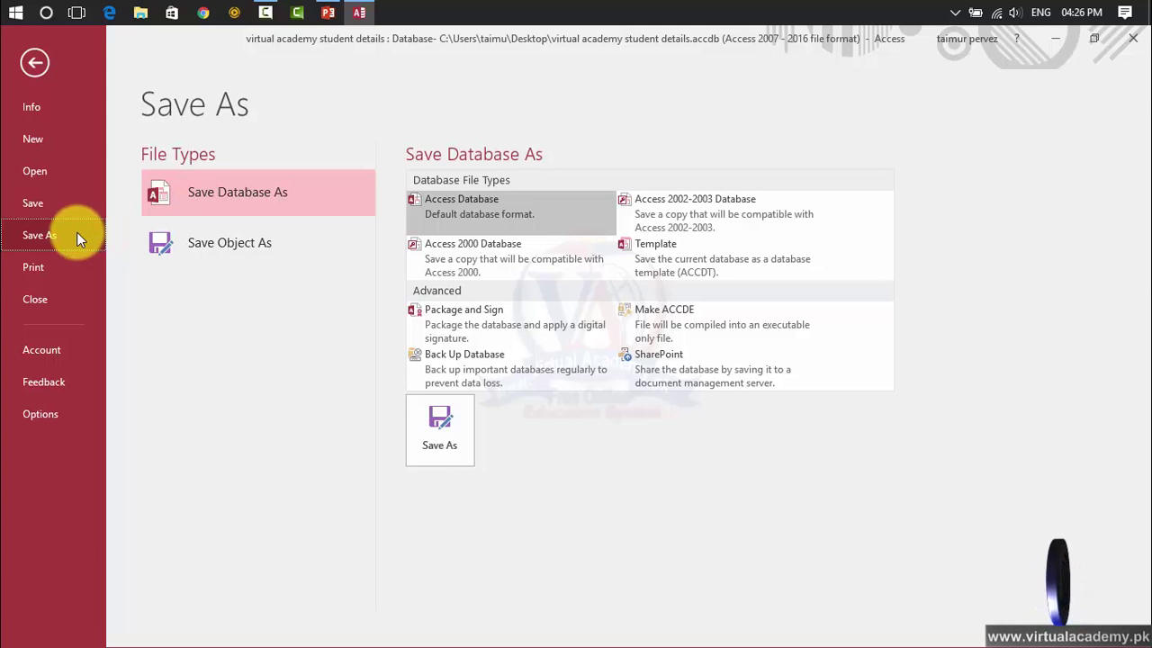
pyautogui.click(293, 196)
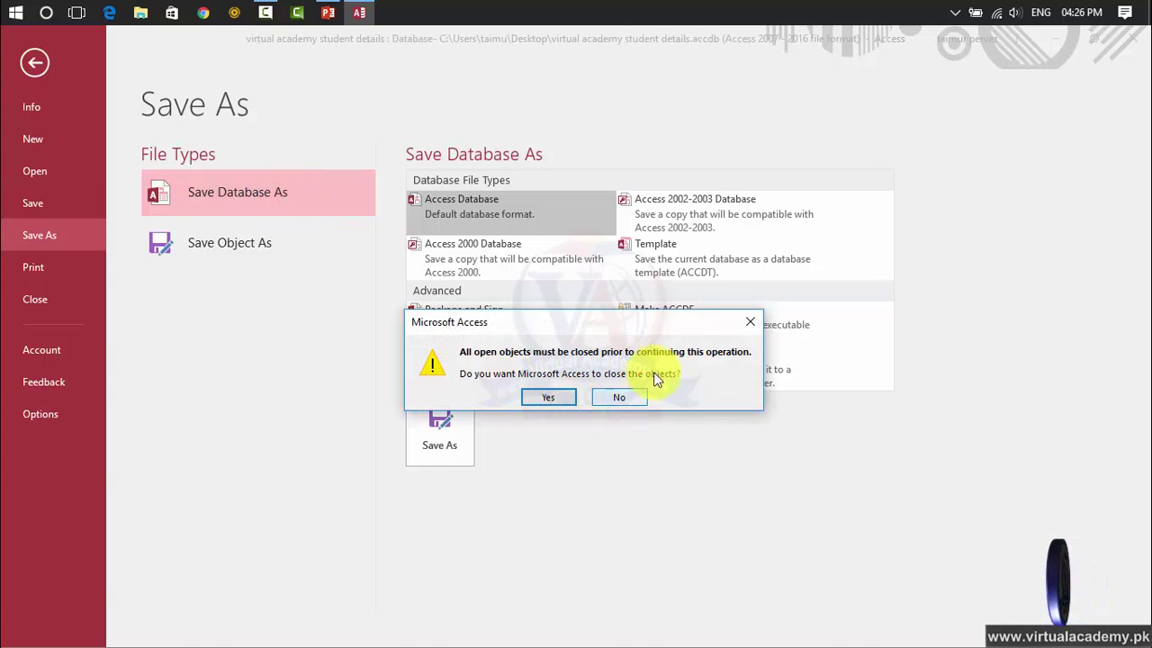
pyautogui.click(749, 322)
pyautogui.click(441, 446)
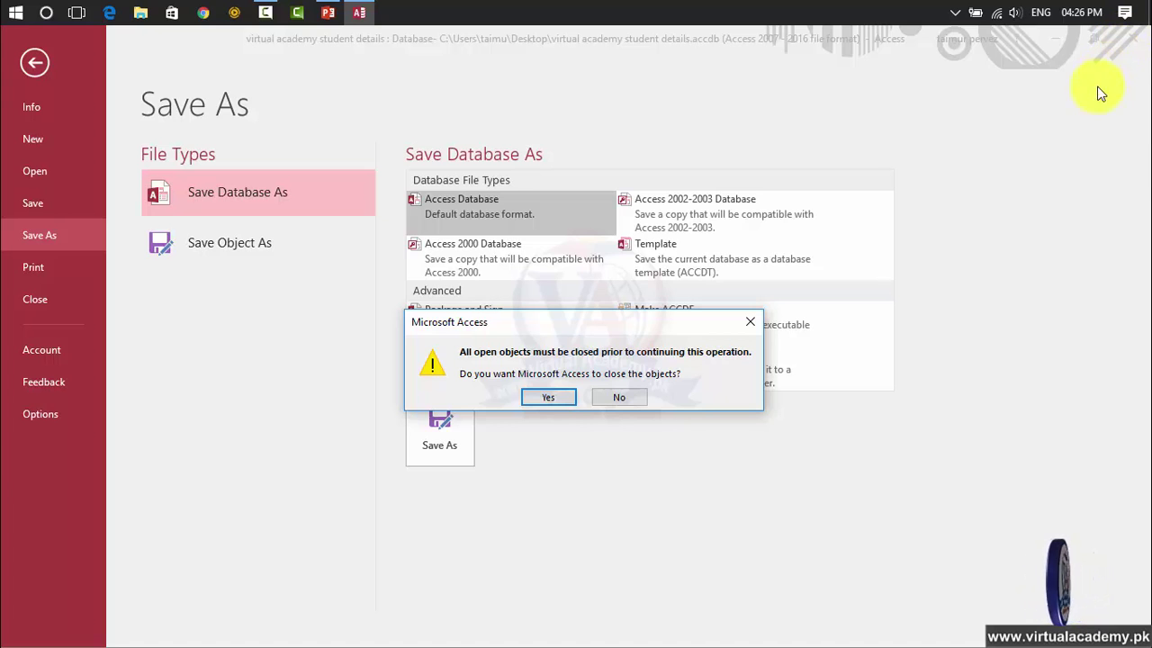
pyautogui.click(543, 395)
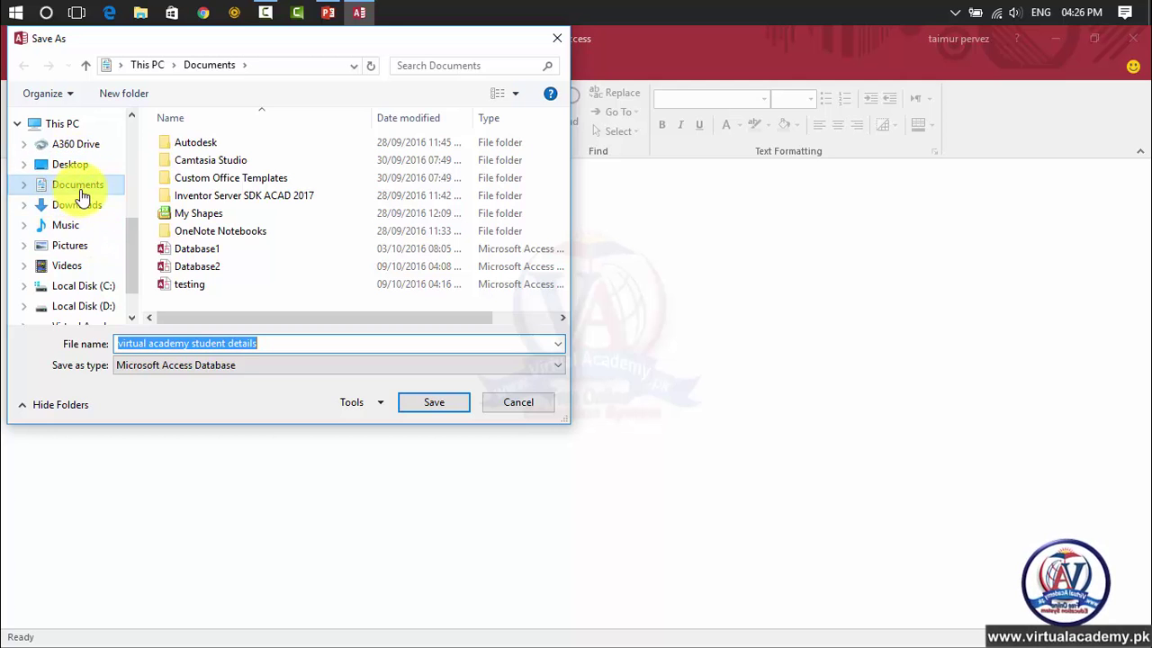
pyautogui.click(82, 200)
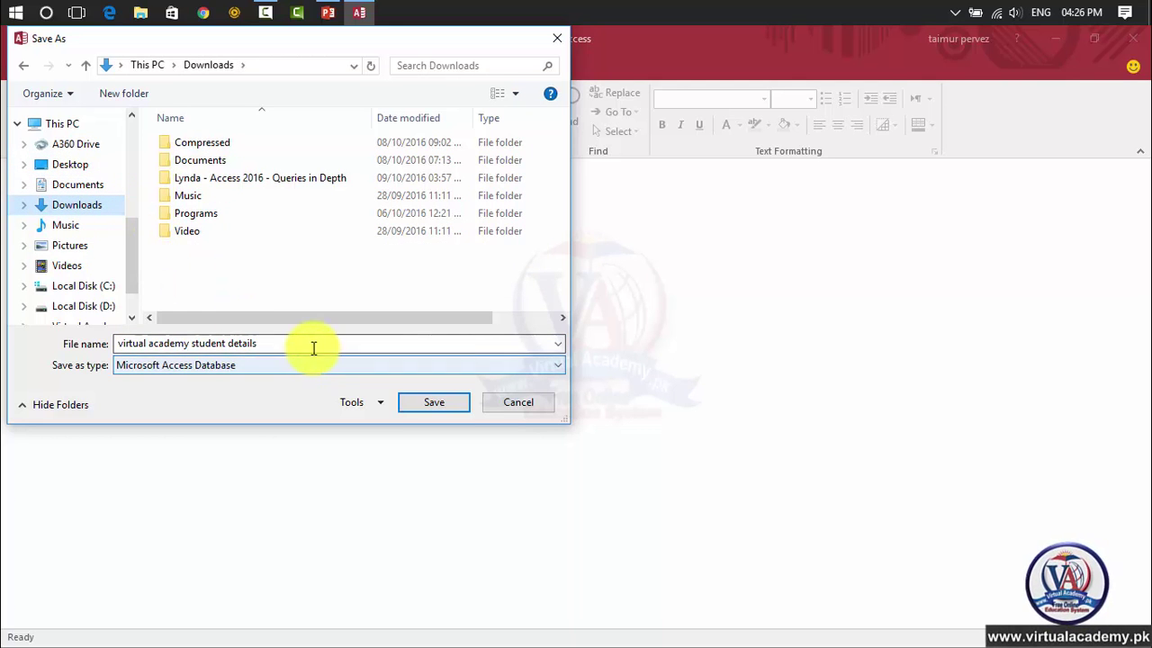
pyautogui.click(434, 401)
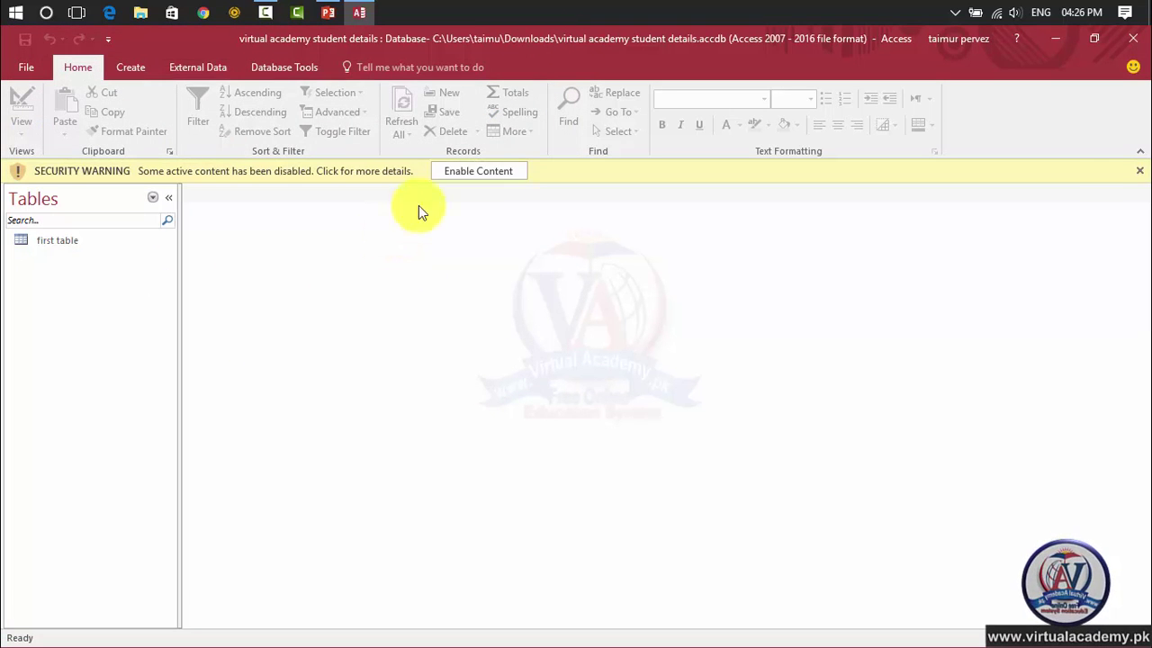
# - Enable the active content of the database saved in Downloads and open its "first table"
pyautogui.click(493, 174)
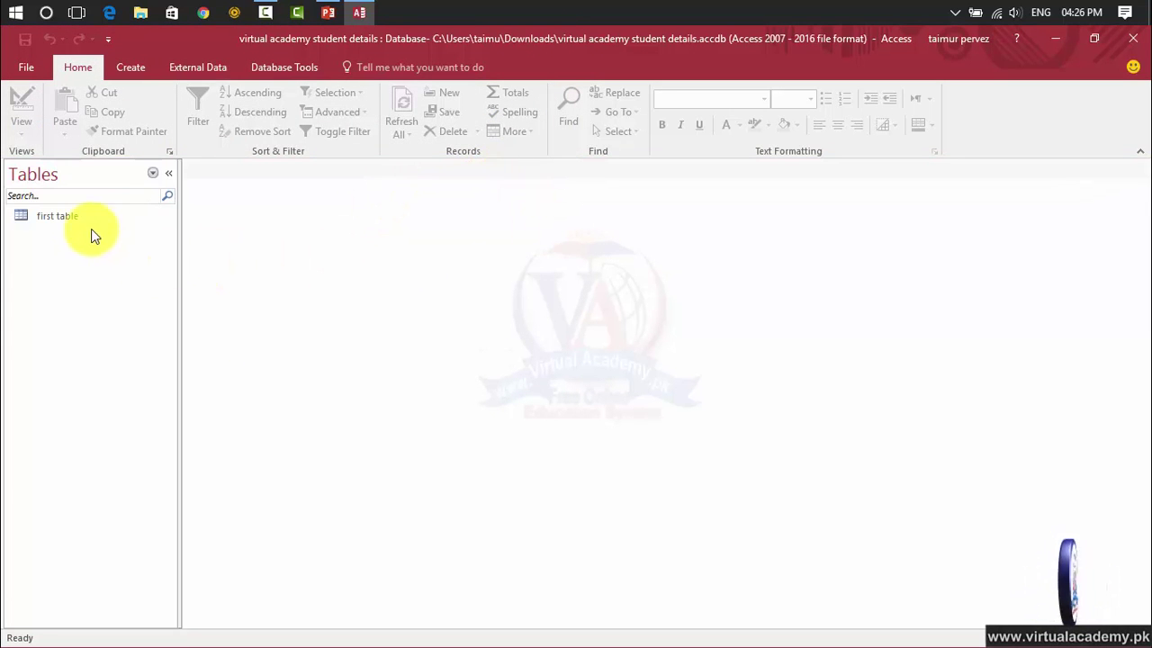
pyautogui.doubleClick(86, 219)
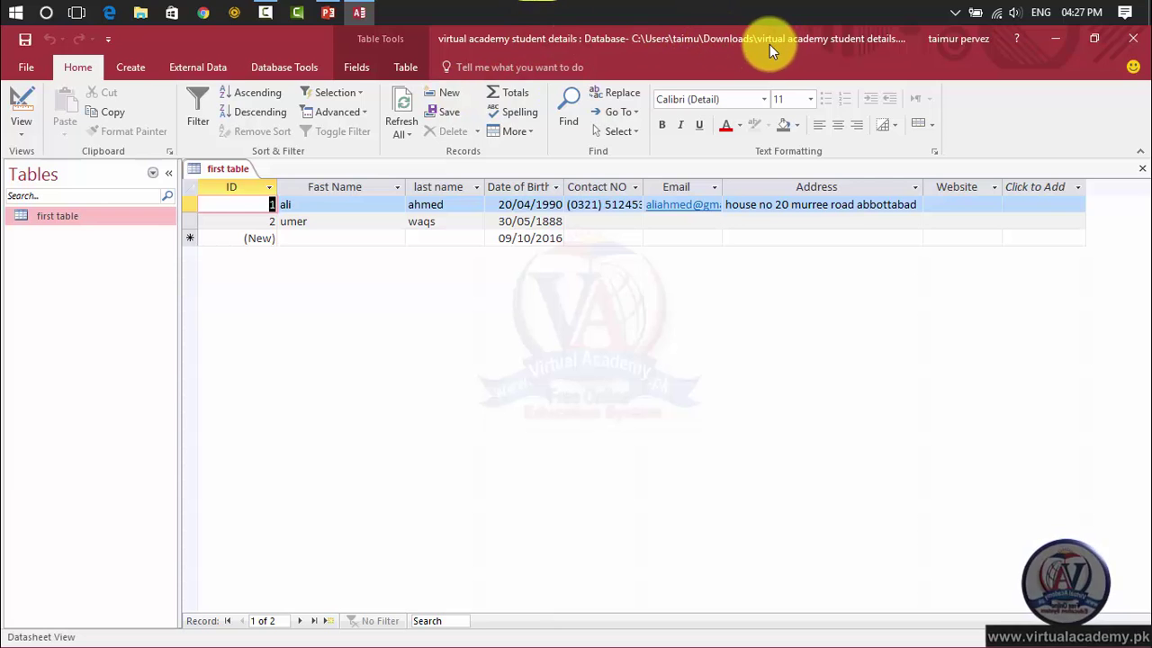
# - Reopen the Desktop version of "virtual academy student details" from the recent databases
pyautogui.click(26, 65)
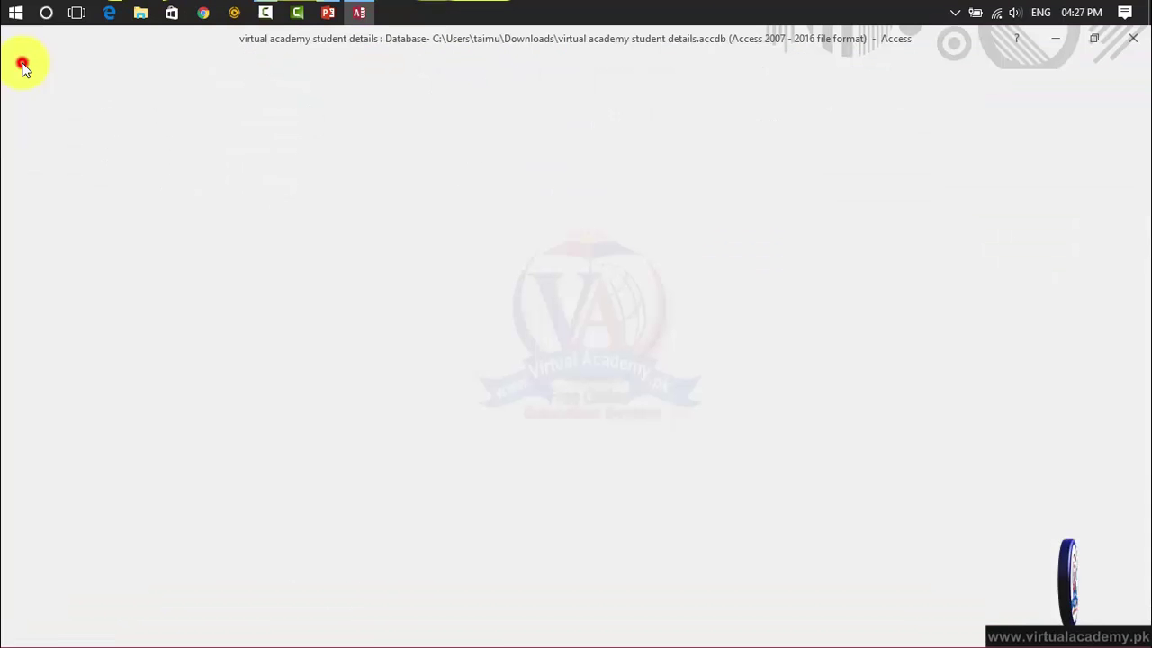
pyautogui.click(36, 139)
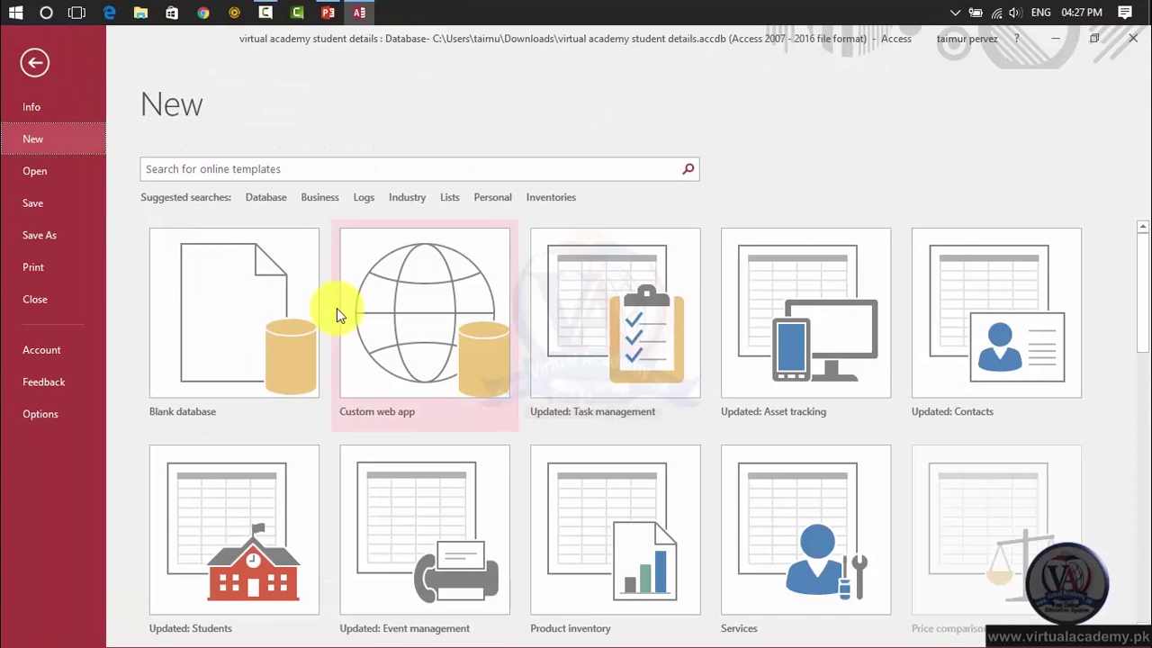
pyautogui.click(83, 183)
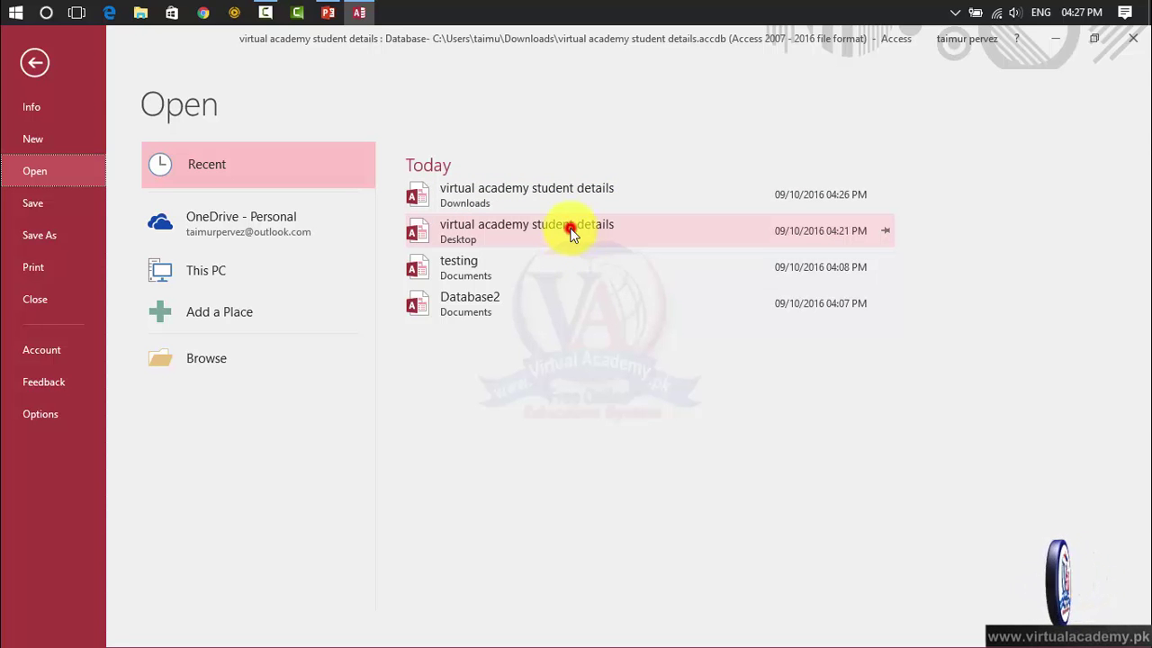
pyautogui.click(572, 233)
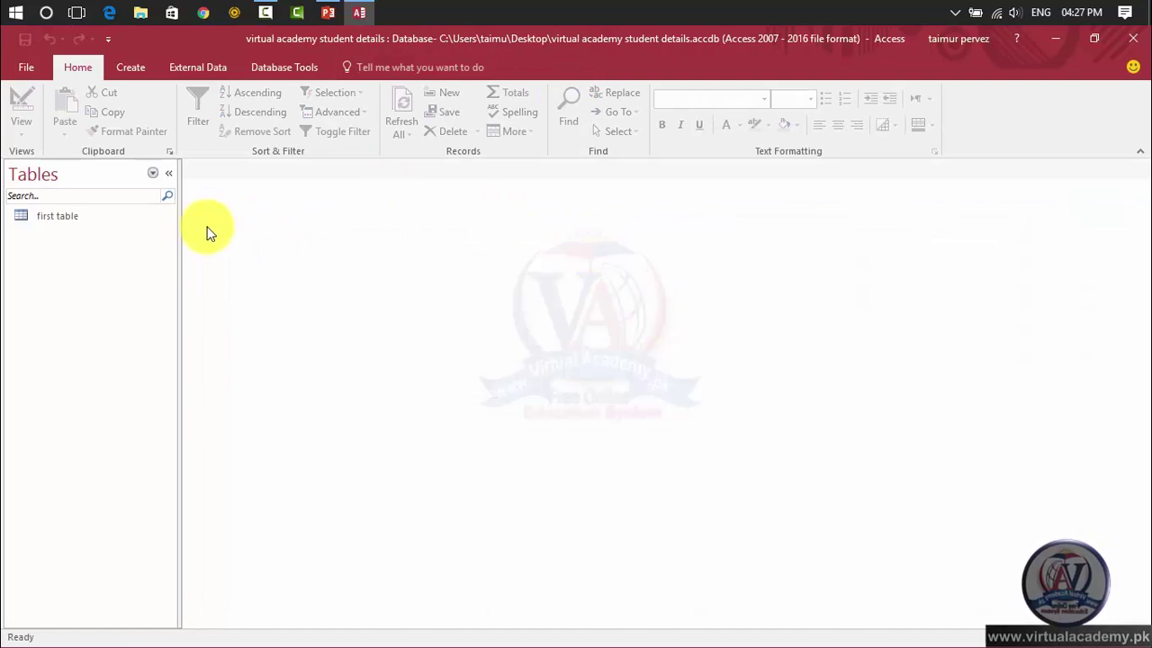
# - Try to encrypt the Desktop student details database with a password
pyautogui.click(27, 67)
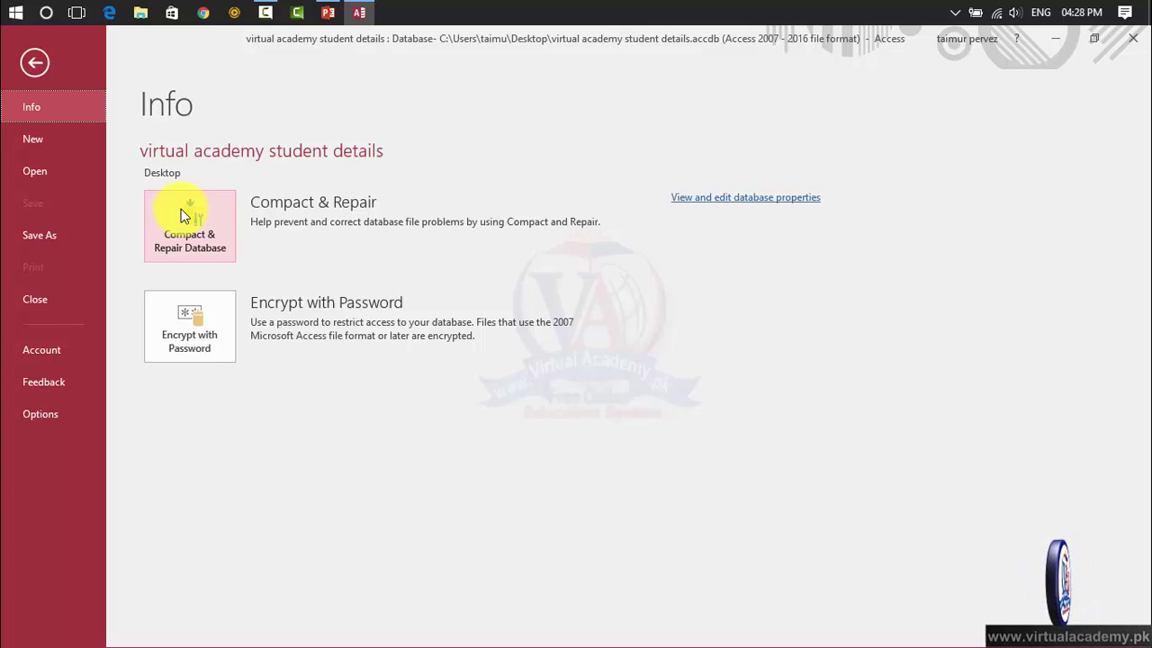
pyautogui.click(186, 334)
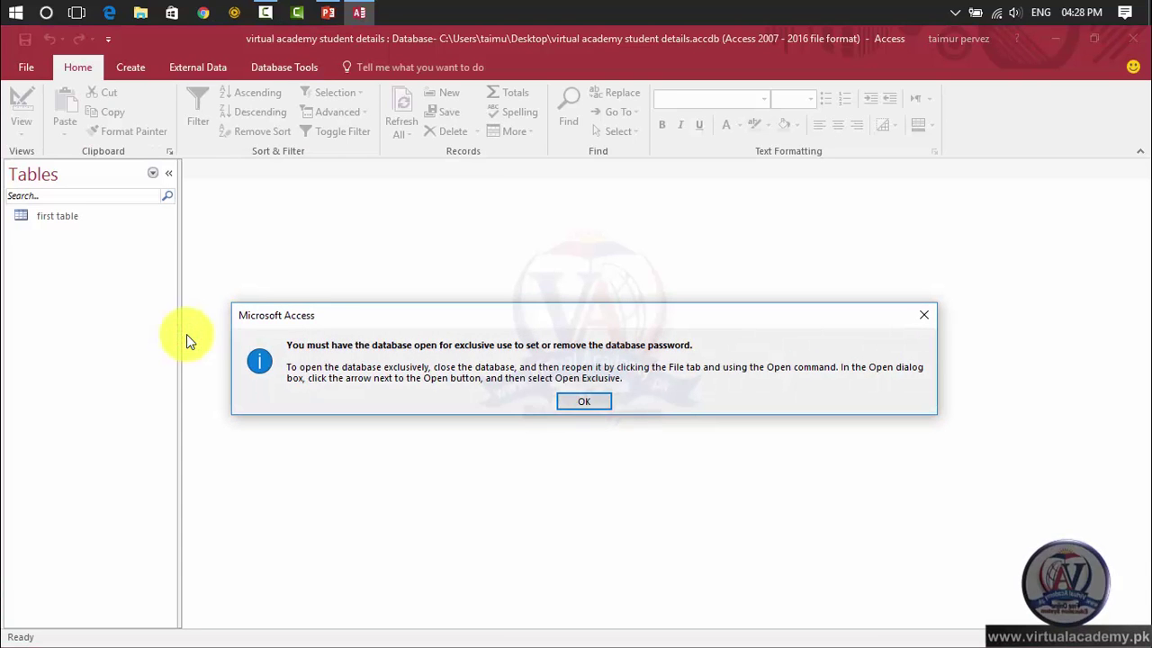
pyautogui.click(583, 403)
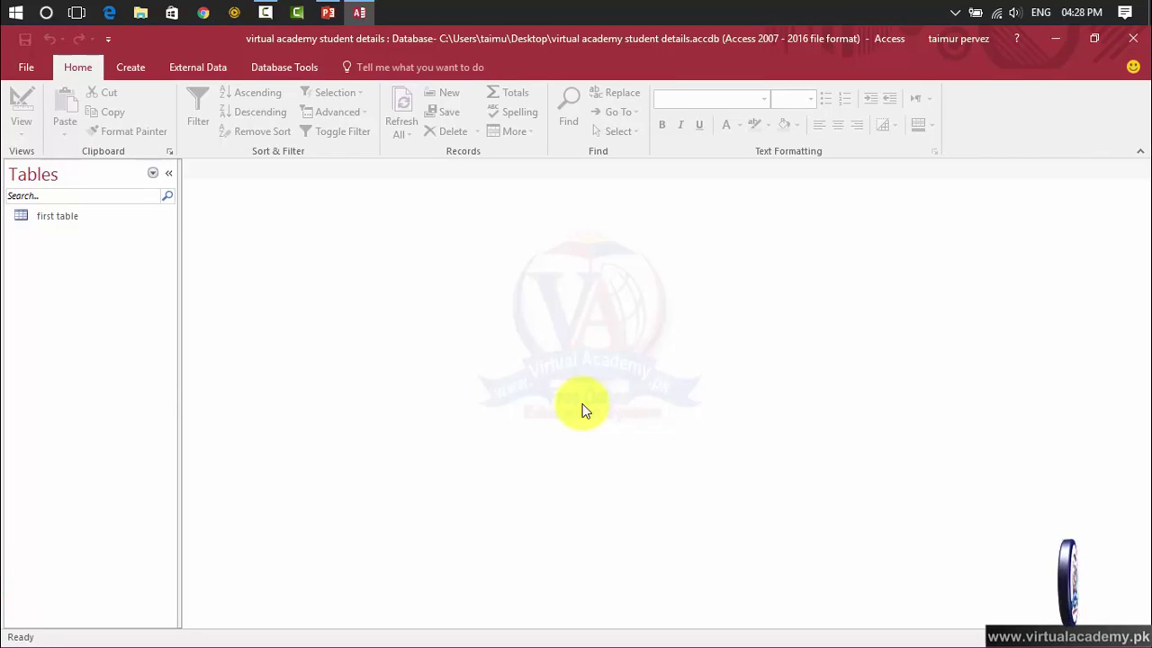
# - Open "first table" and try again to encrypt the database with a password
pyautogui.doubleClick(92, 217)
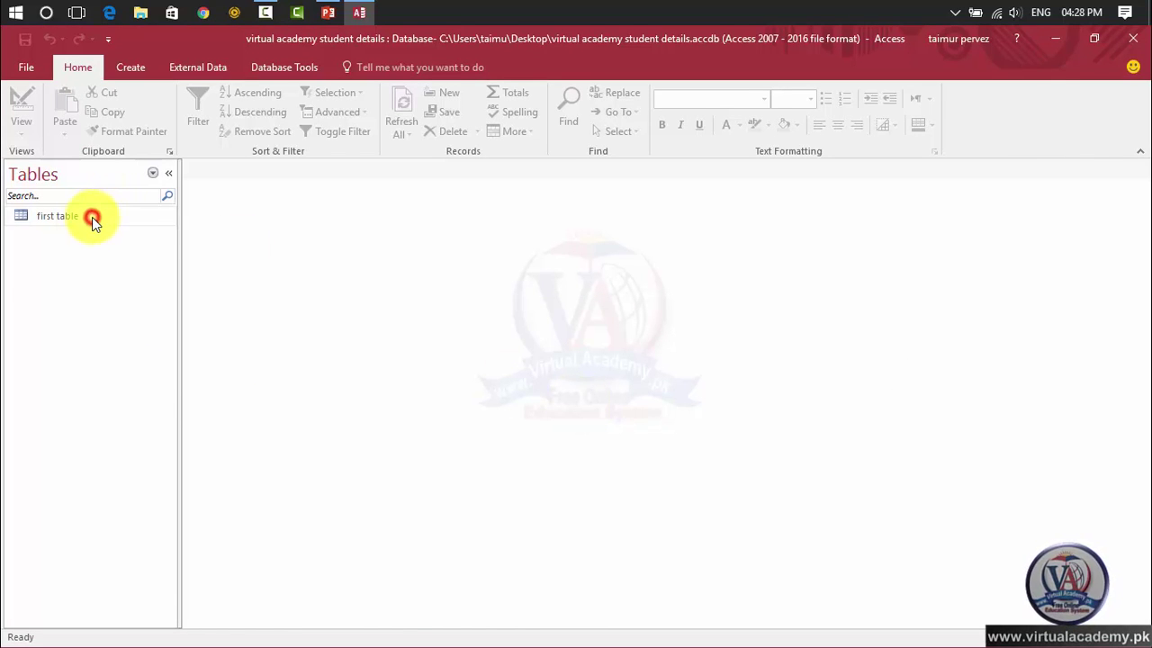
pyautogui.click(28, 69)
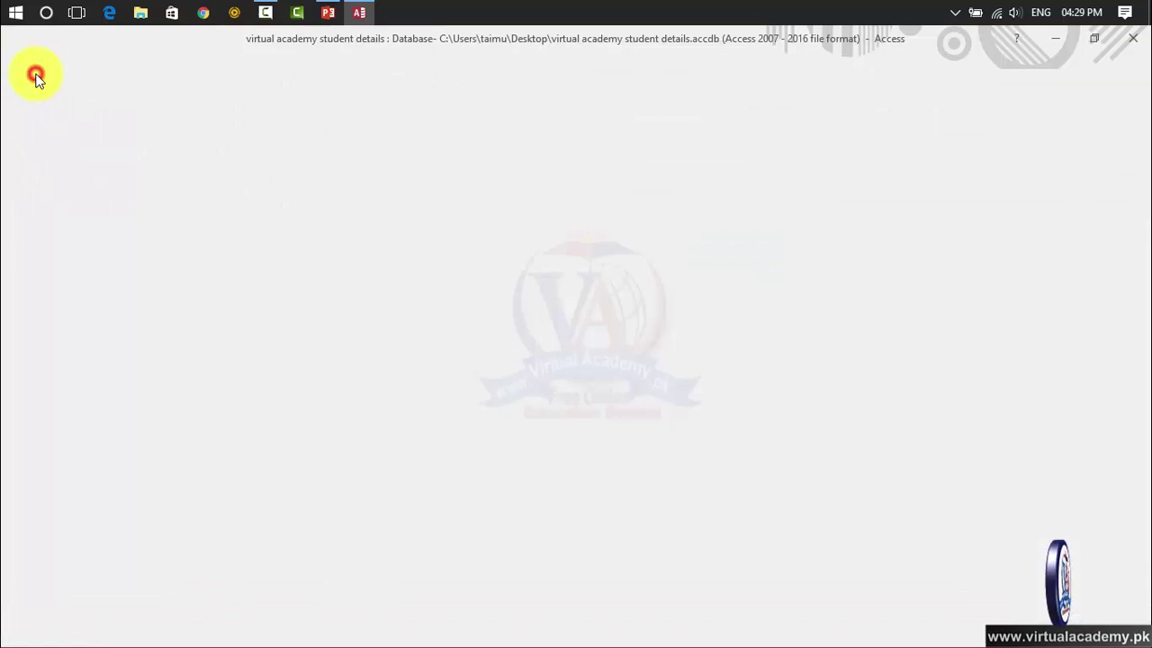
pyautogui.click(198, 347)
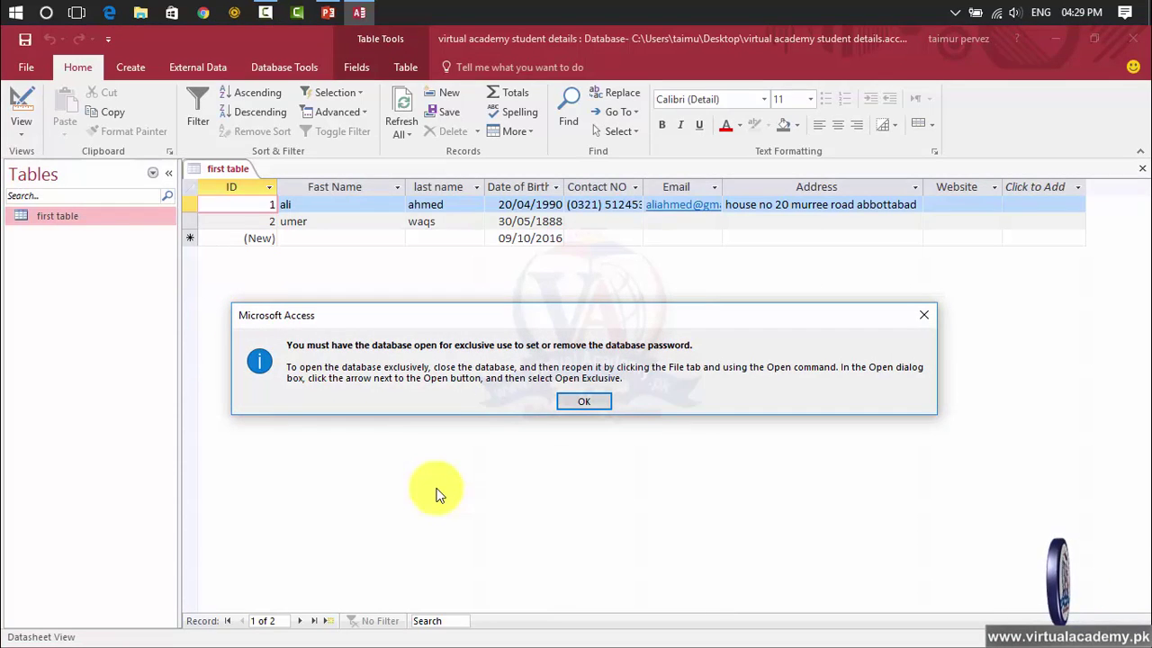
pyautogui.click(583, 403)
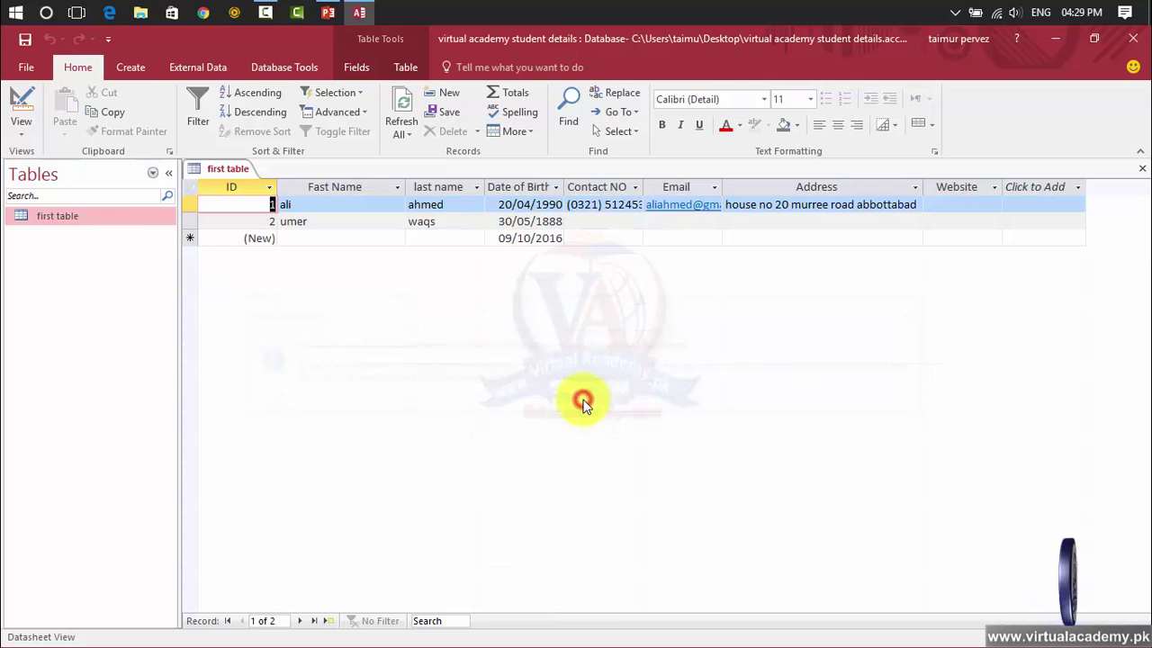
# - Select the last name field of the new record and examine the commands for creating tables, queries, forms and reports
pyautogui.click(346, 314)
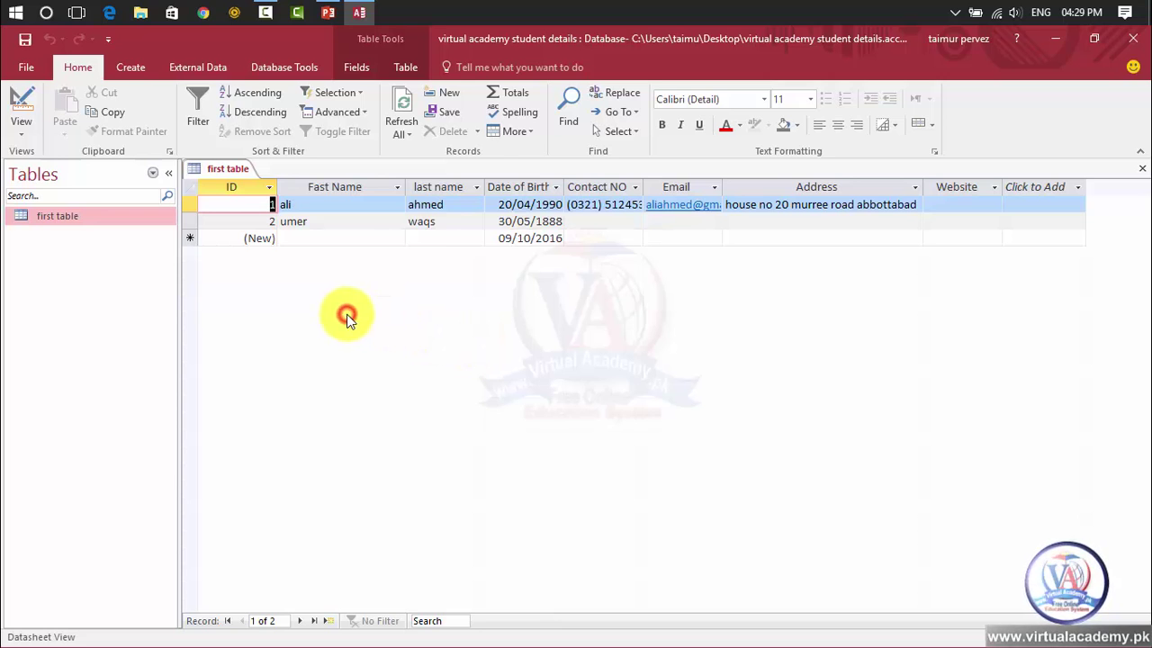
pyautogui.click(410, 239)
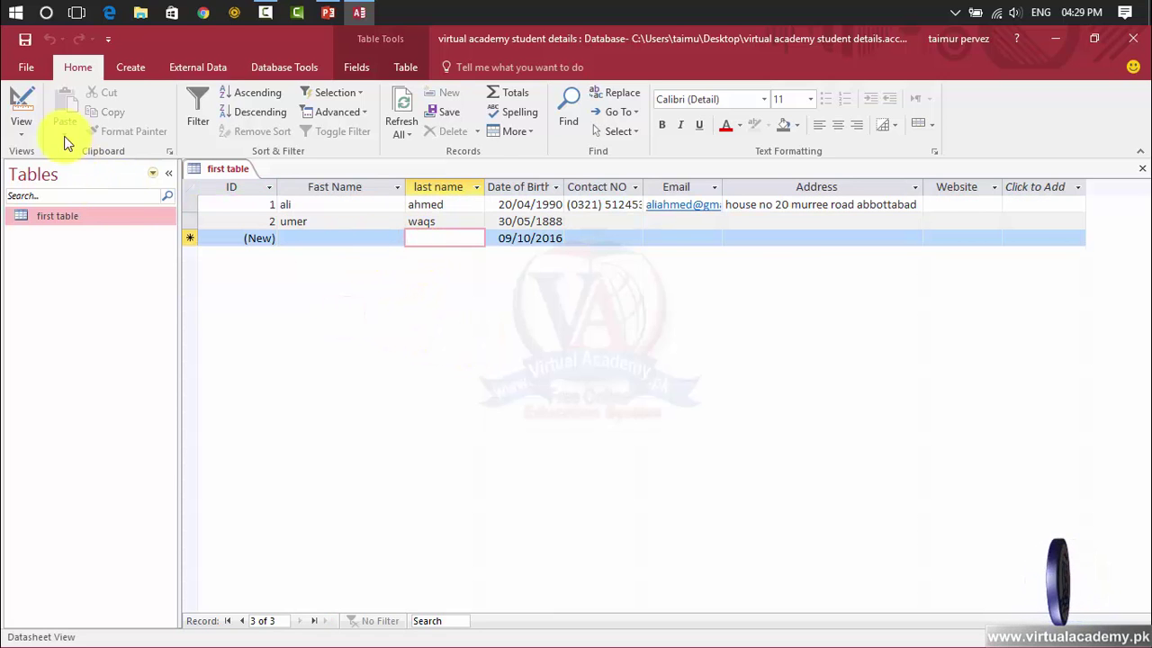
pyautogui.click(127, 64)
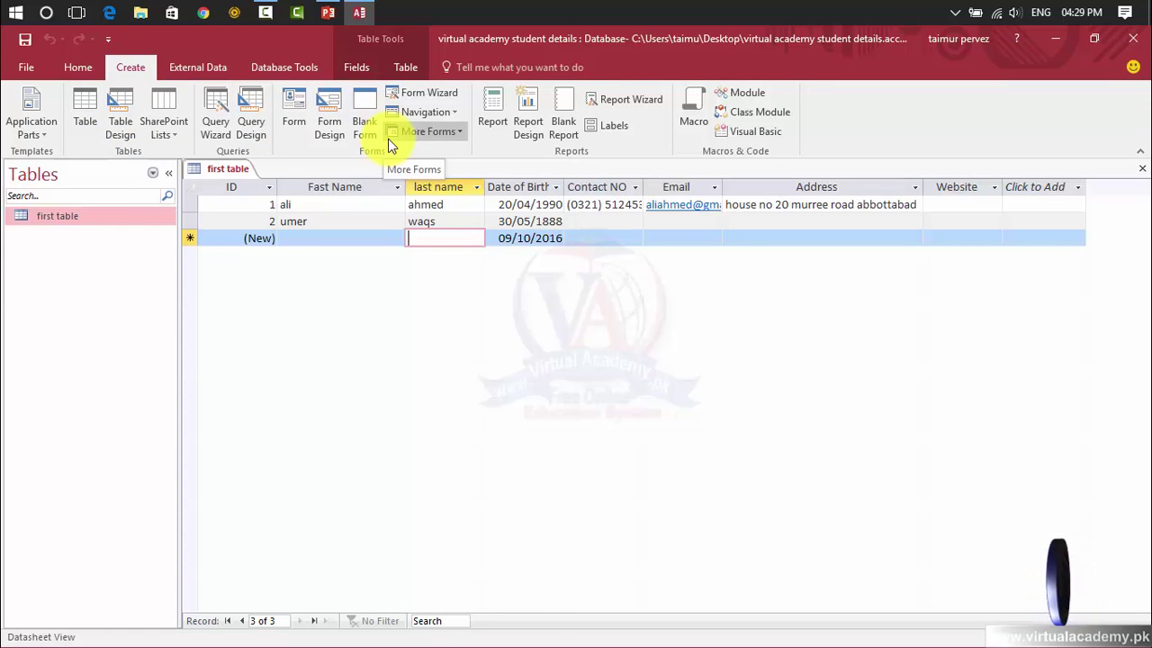
# - Close the current database and reopen the Desktop version of "virtual academy student details" from the recent databases
pyautogui.click(24, 71)
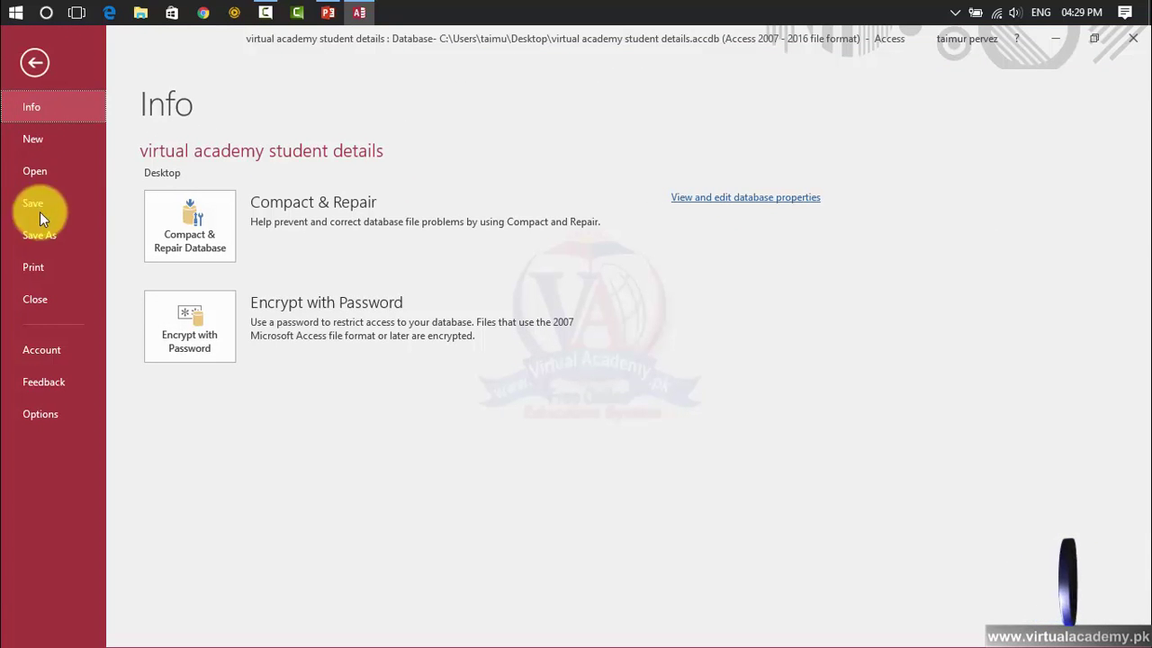
pyautogui.click(48, 301)
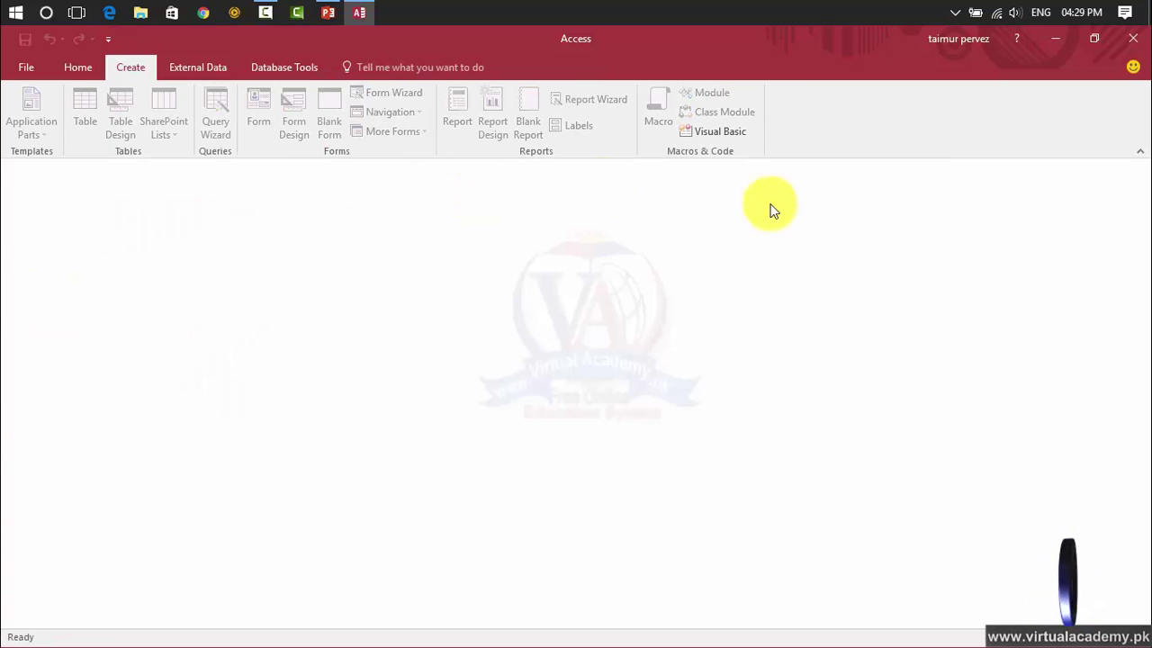
pyautogui.click(20, 67)
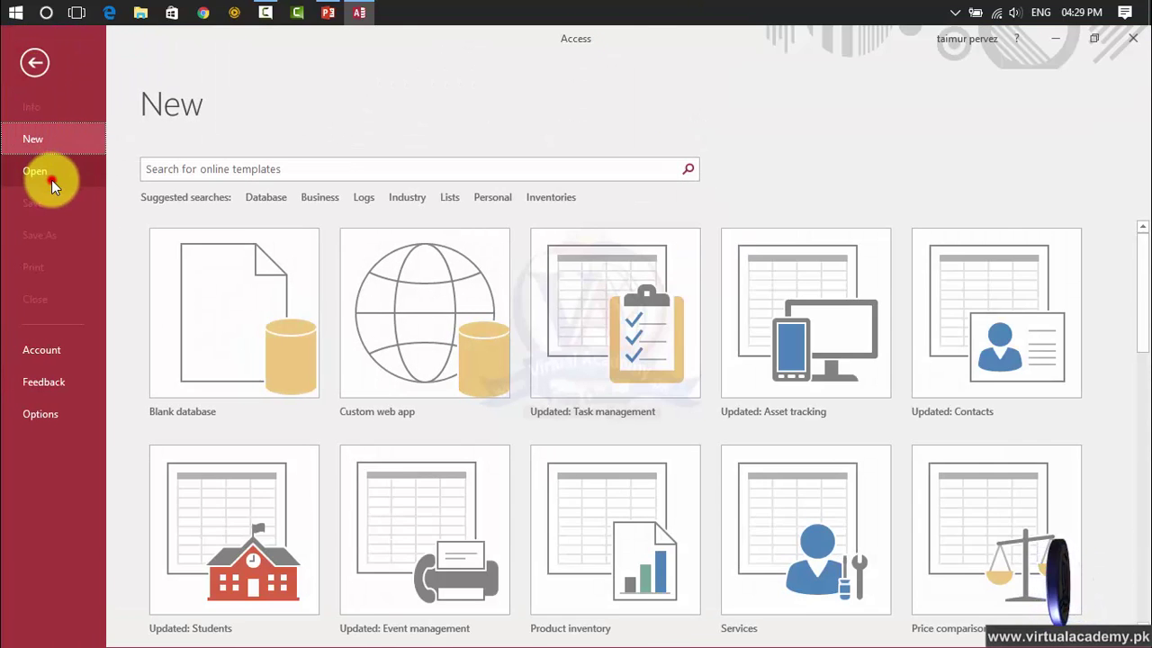
pyautogui.click(52, 179)
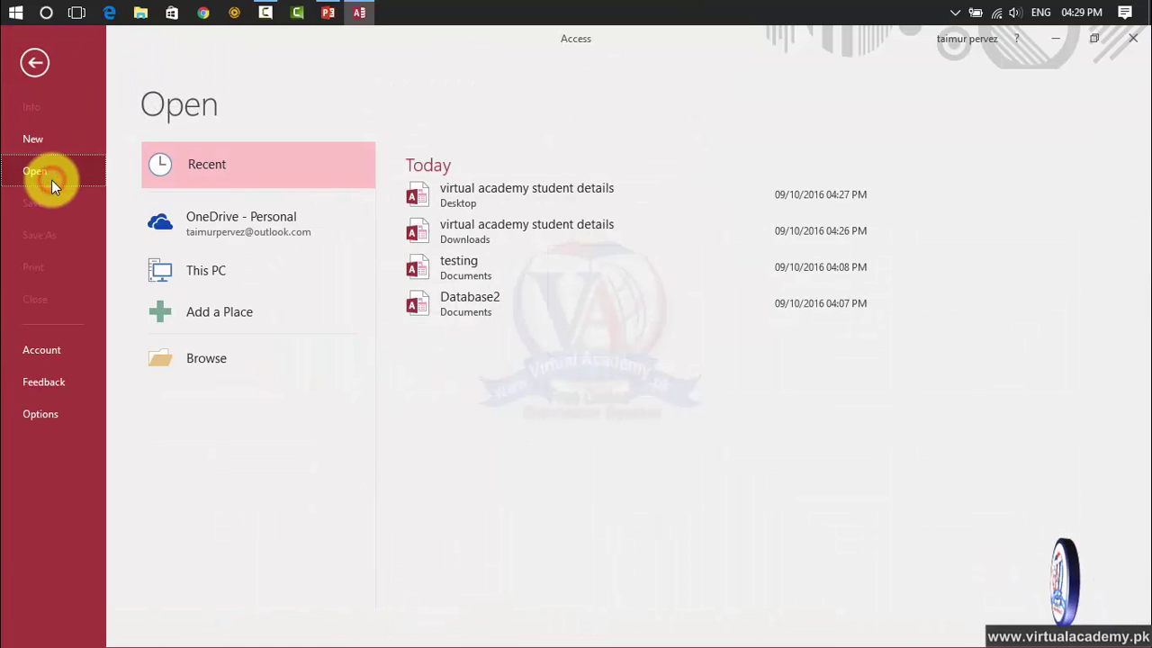
pyautogui.click(536, 203)
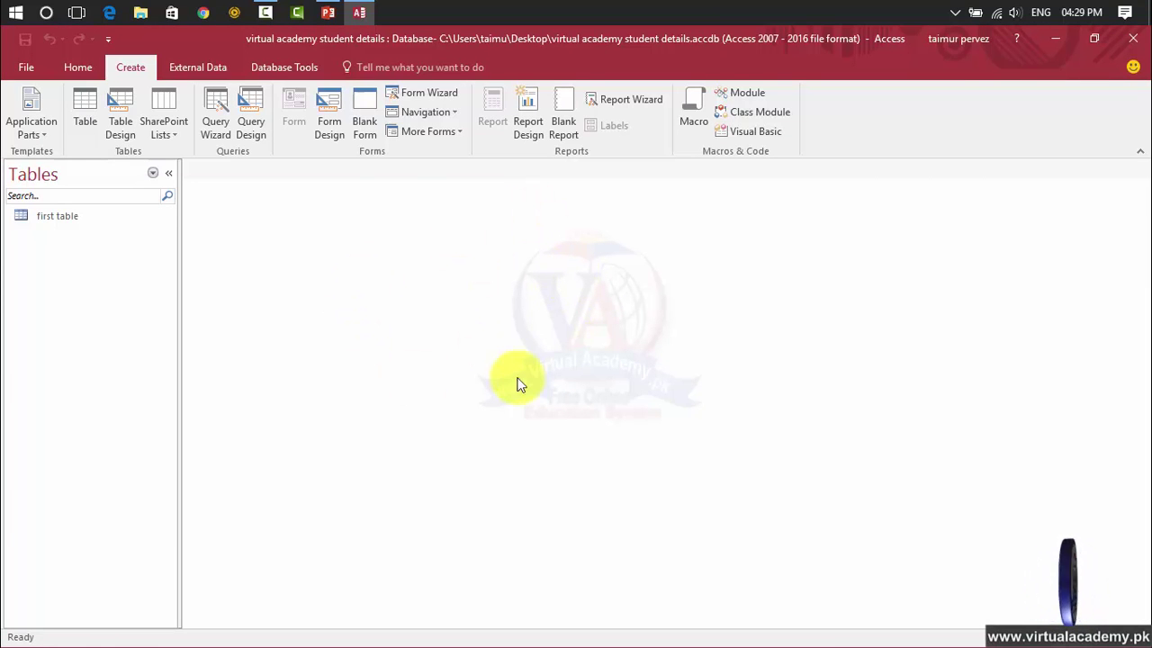
# - Examine the account information and the available Office update options
pyautogui.click(13, 63)
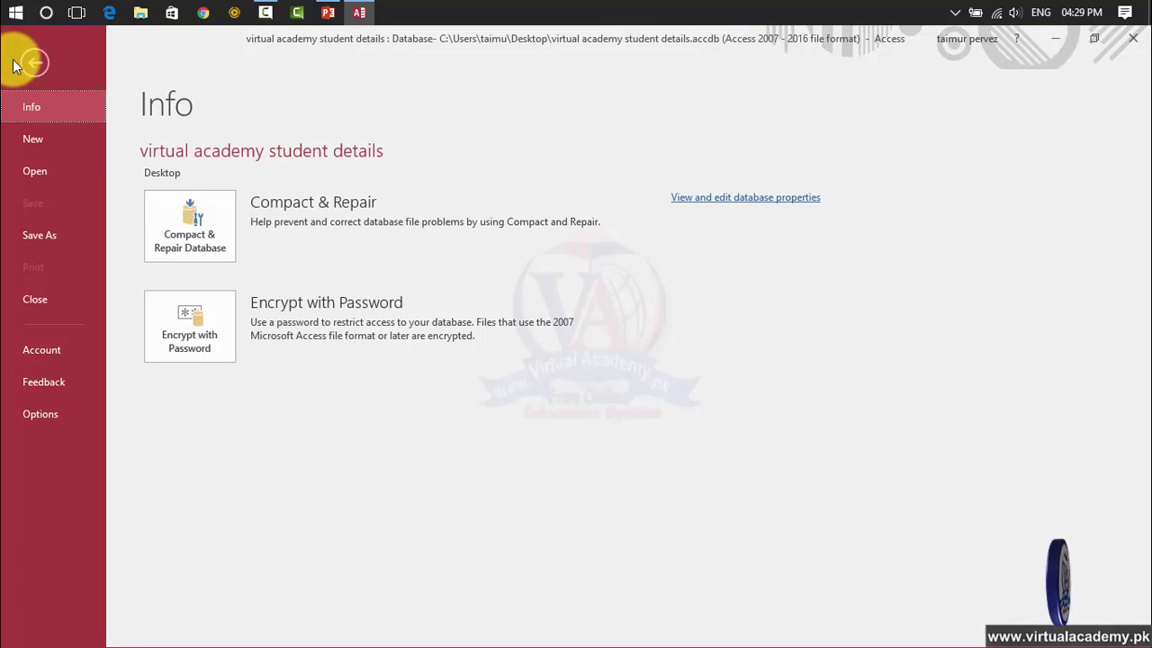
pyautogui.click(62, 369)
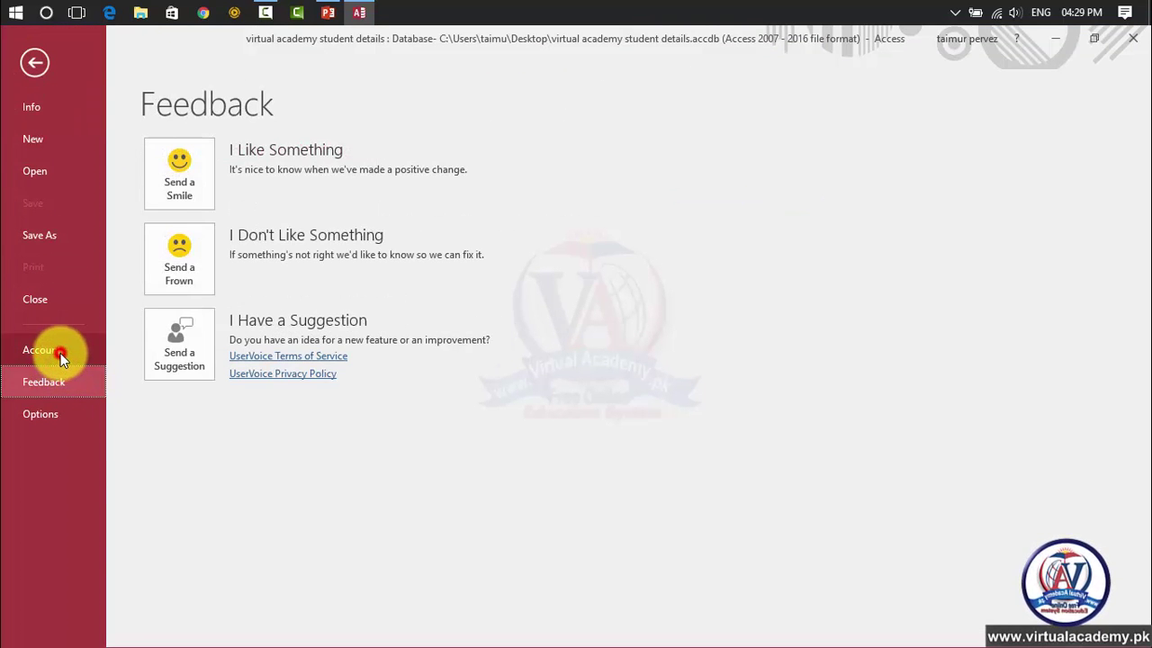
pyautogui.click(60, 353)
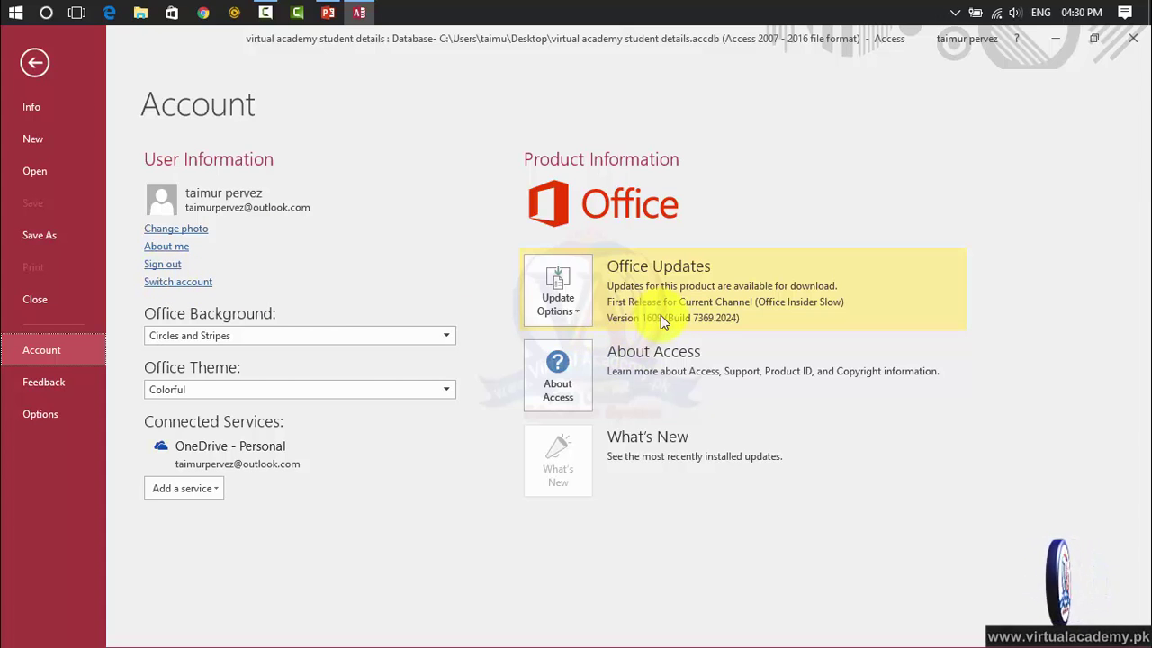
pyautogui.click(575, 311)
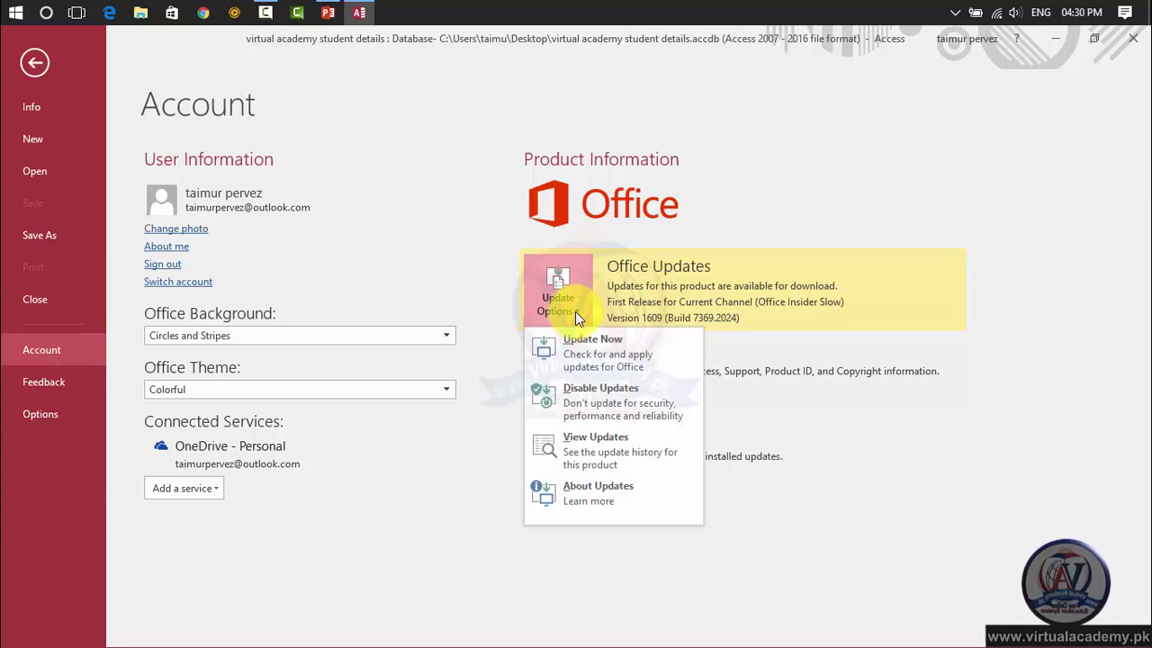
pyautogui.click(575, 311)
pyautogui.click(574, 311)
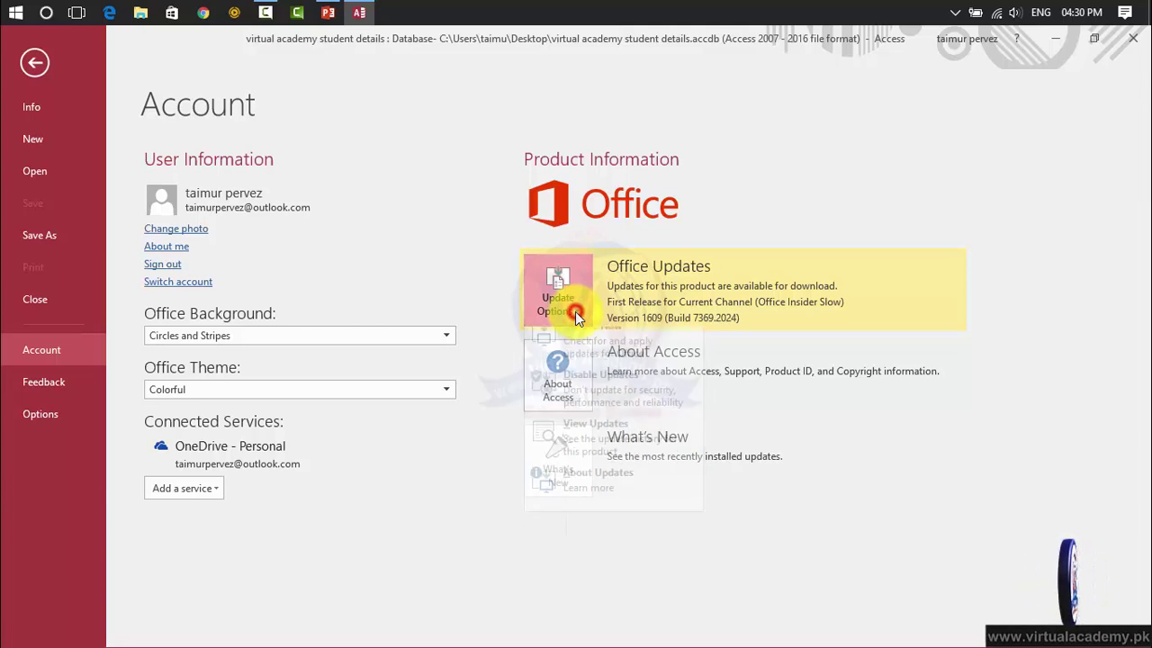
pyautogui.click(765, 183)
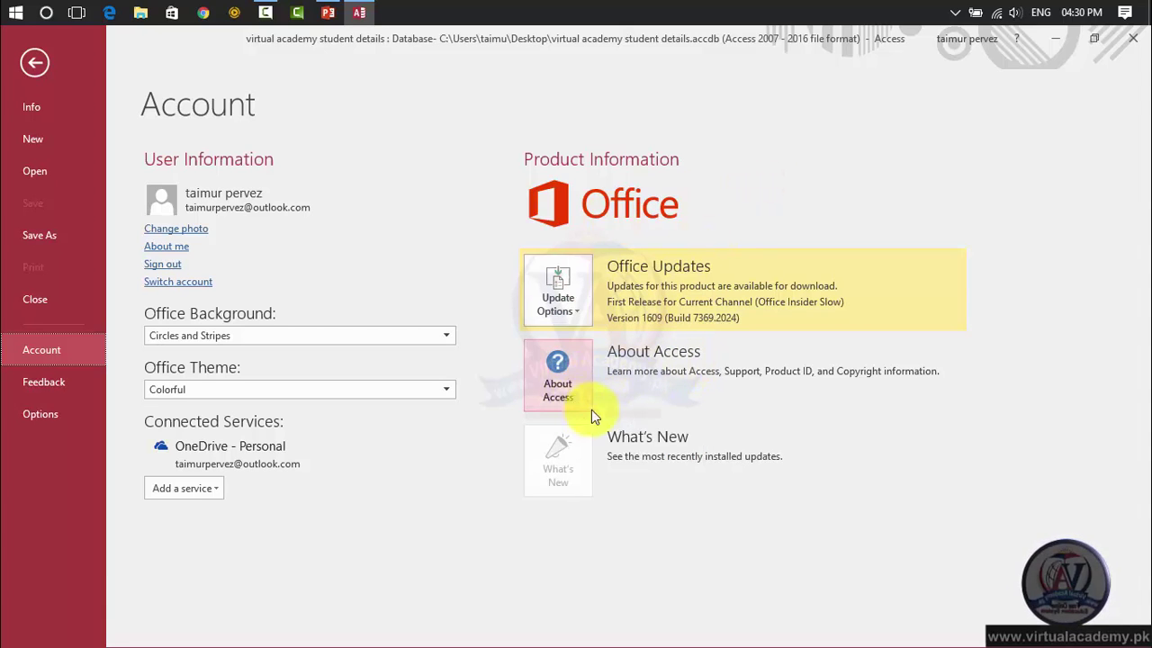
# - Try No Background as the Office background, and set it to Calligraphy instead
pyautogui.click(280, 336)
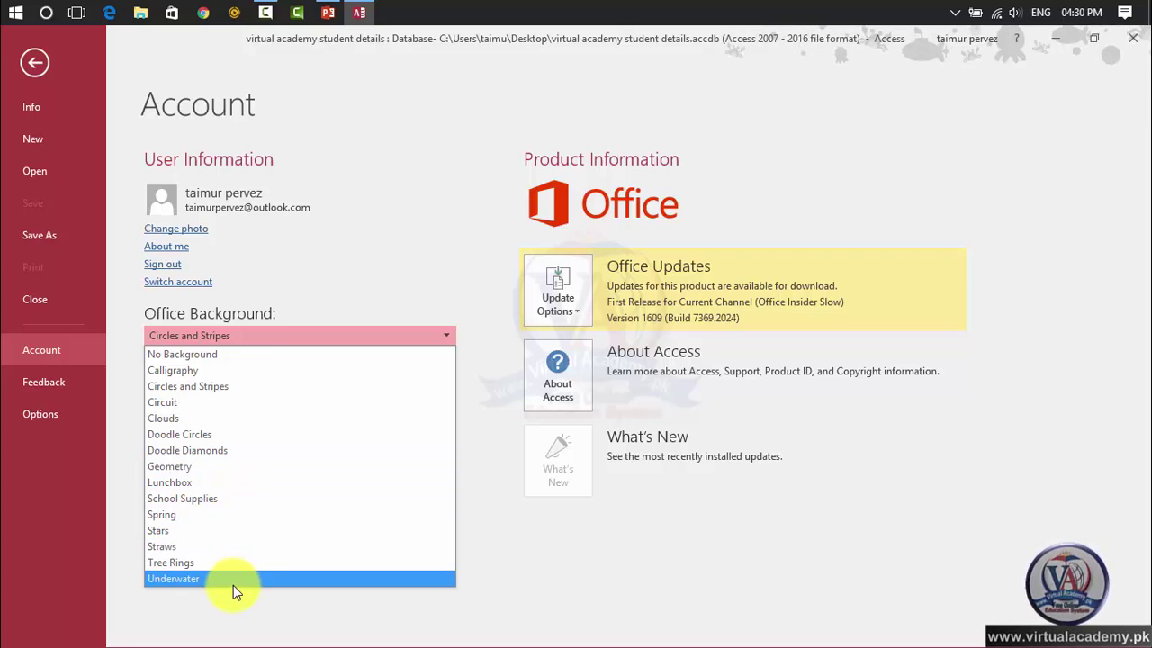
pyautogui.click(265, 354)
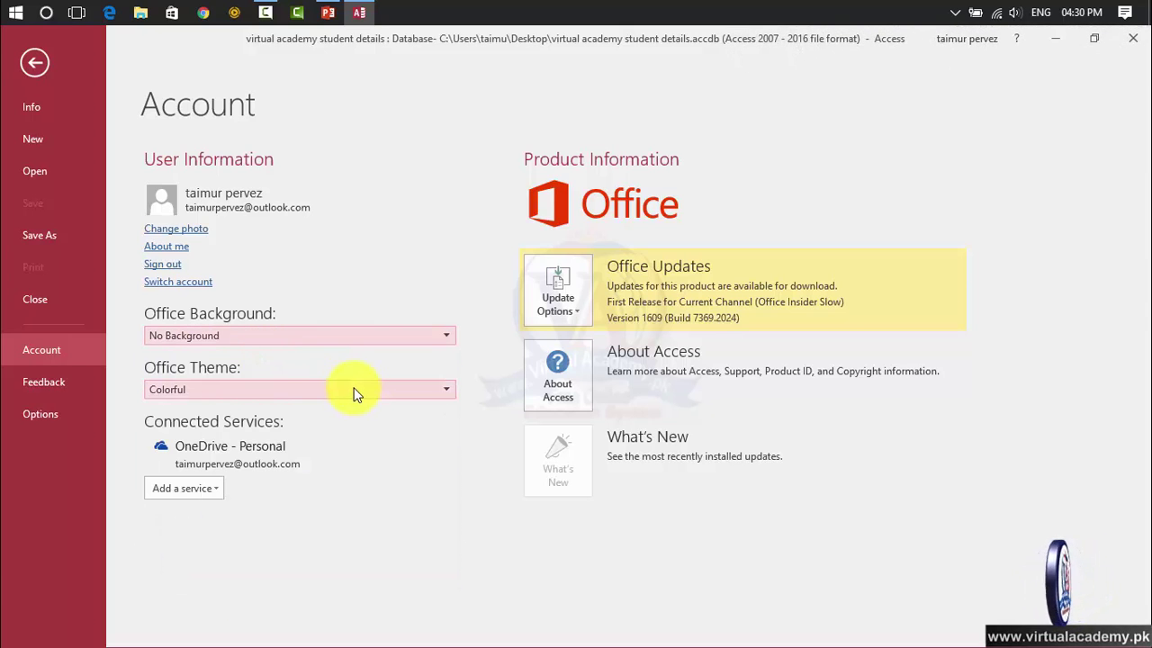
pyautogui.click(330, 331)
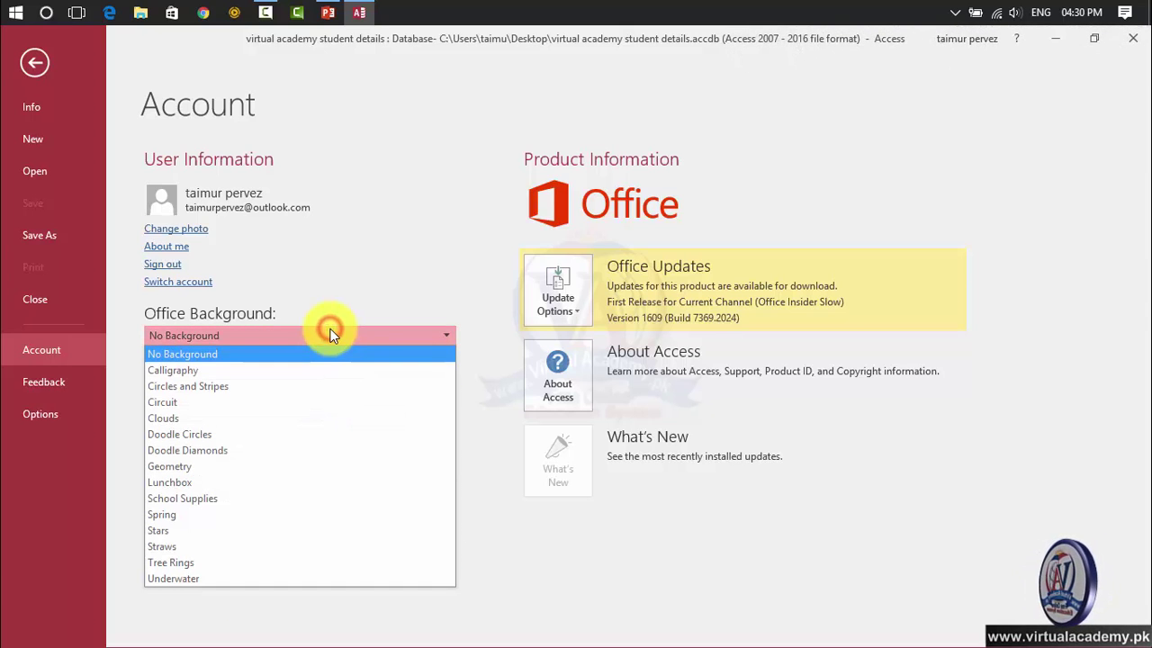
pyautogui.click(303, 370)
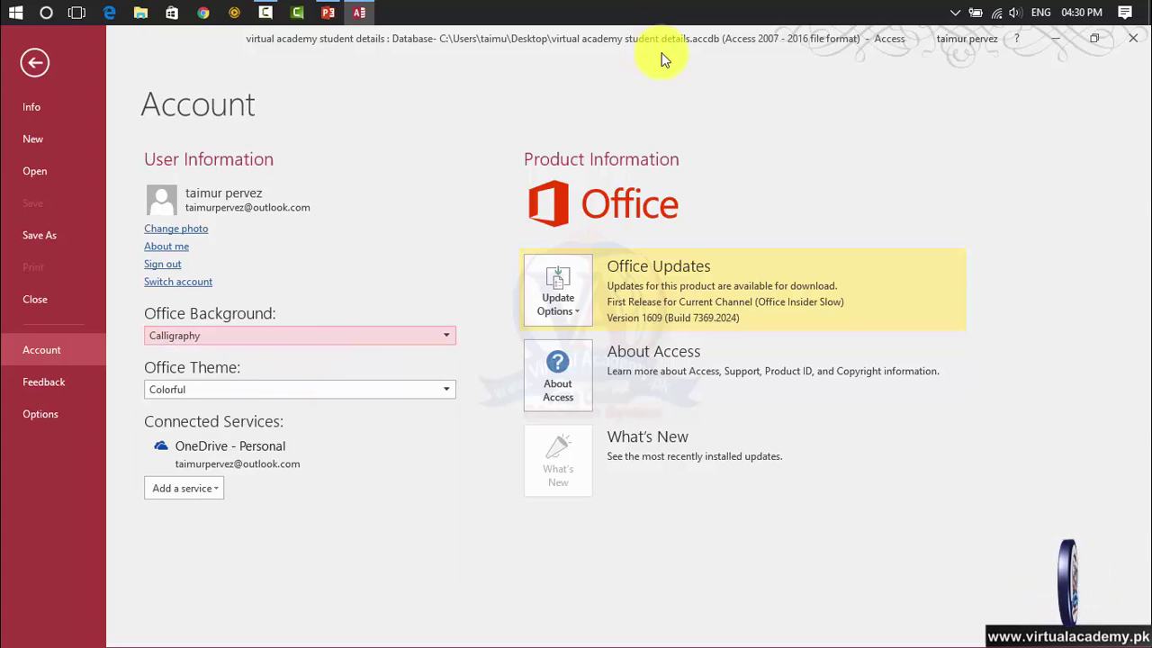
# - Switch the Office theme to White and back to Colorful
pyautogui.click(259, 389)
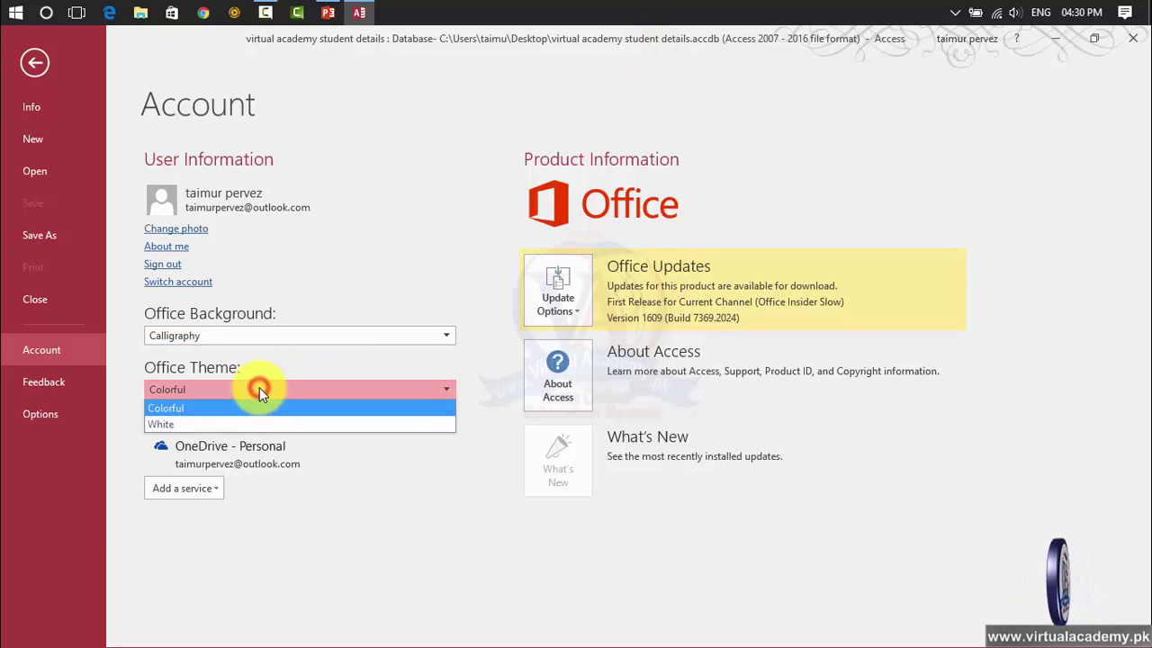
pyautogui.click(218, 436)
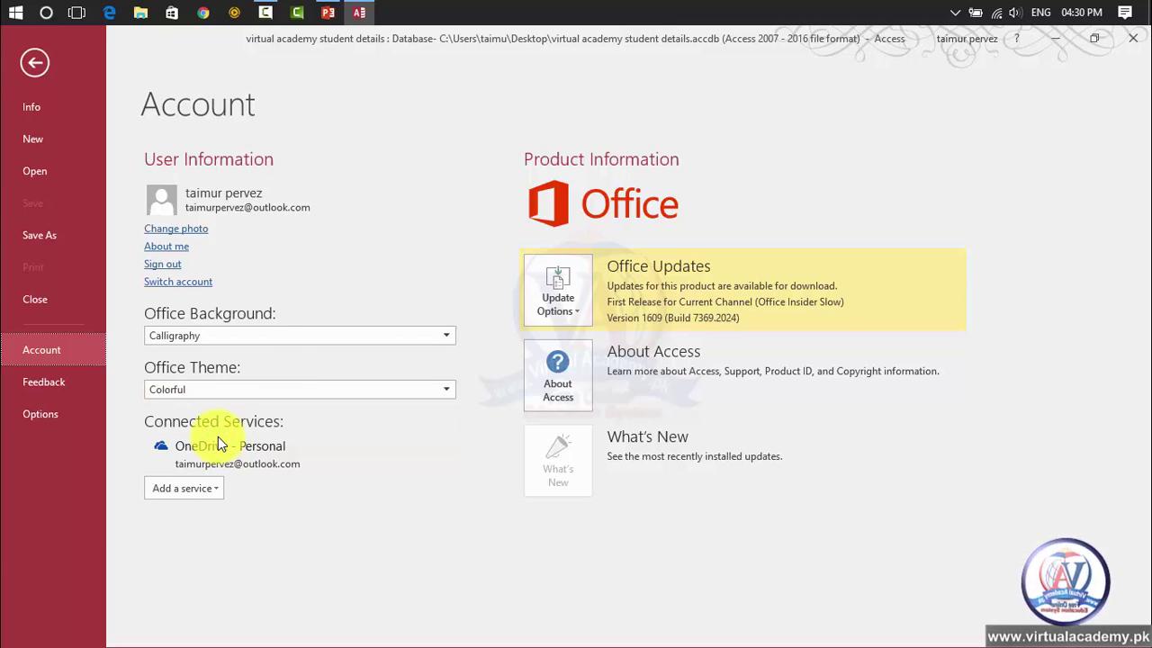
pyautogui.click(220, 389)
pyautogui.click(197, 427)
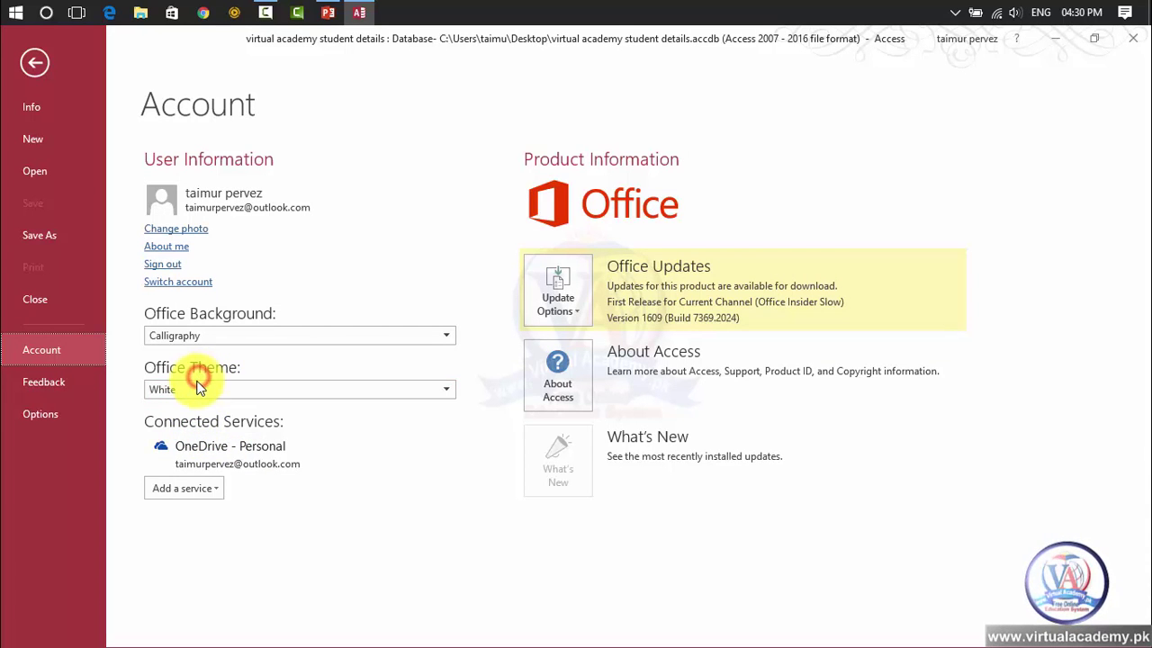
pyautogui.click(198, 383)
pyautogui.click(197, 410)
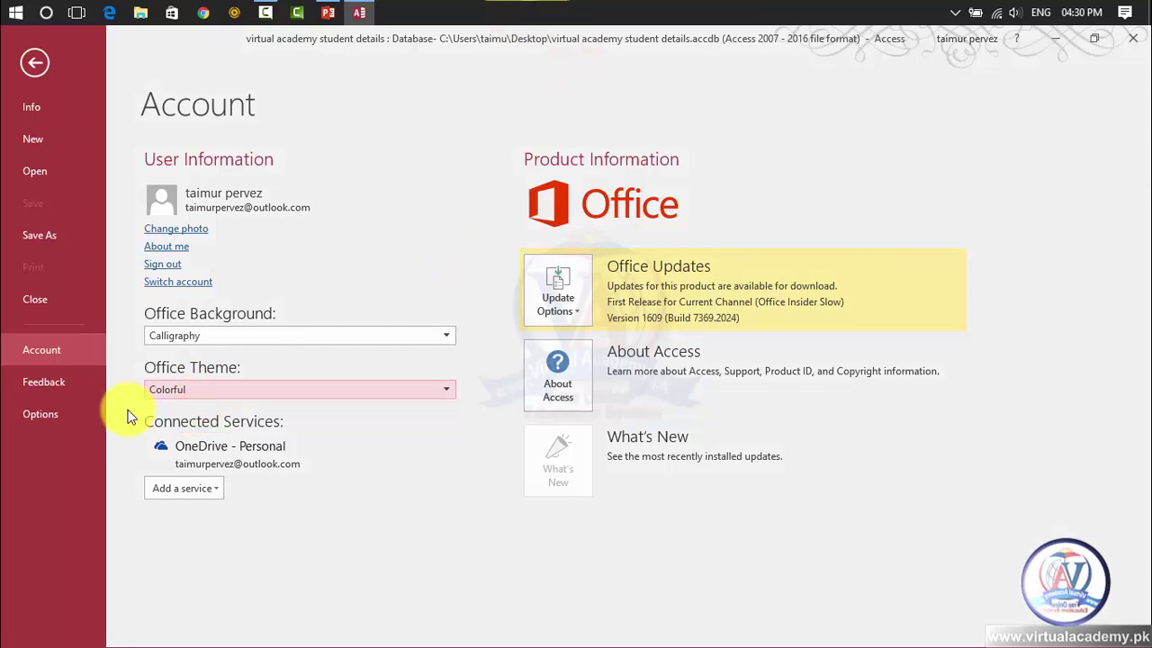
# - Examine the feedback choices and the general Access options, and leave the options without changing anything
pyautogui.click(63, 385)
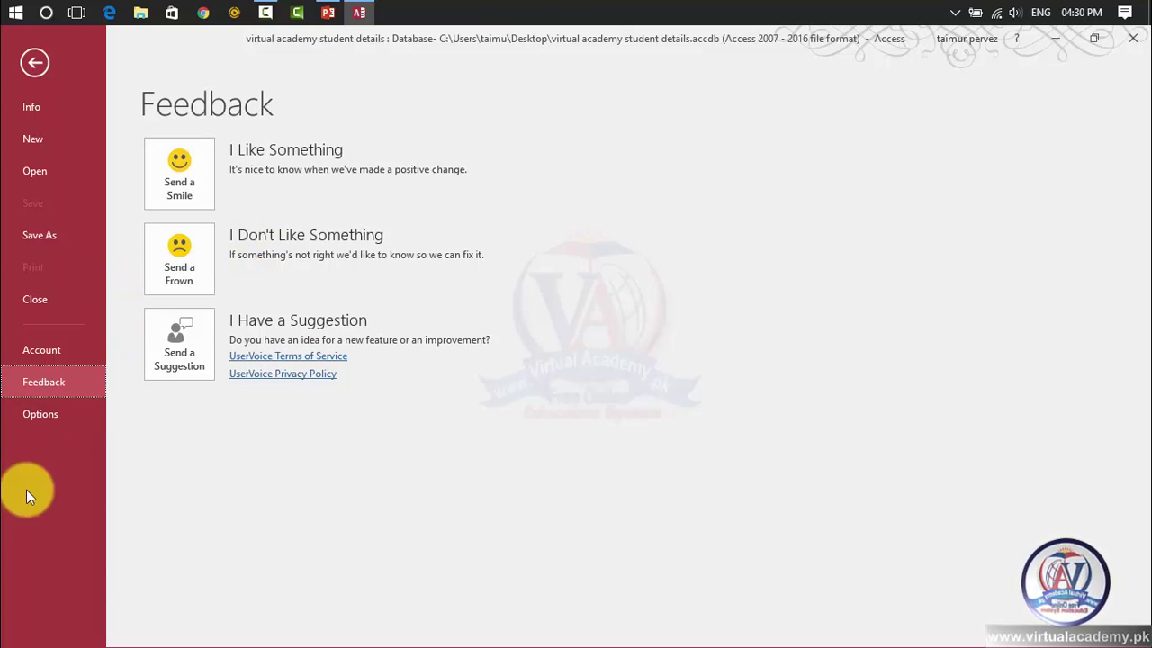
pyautogui.click(34, 413)
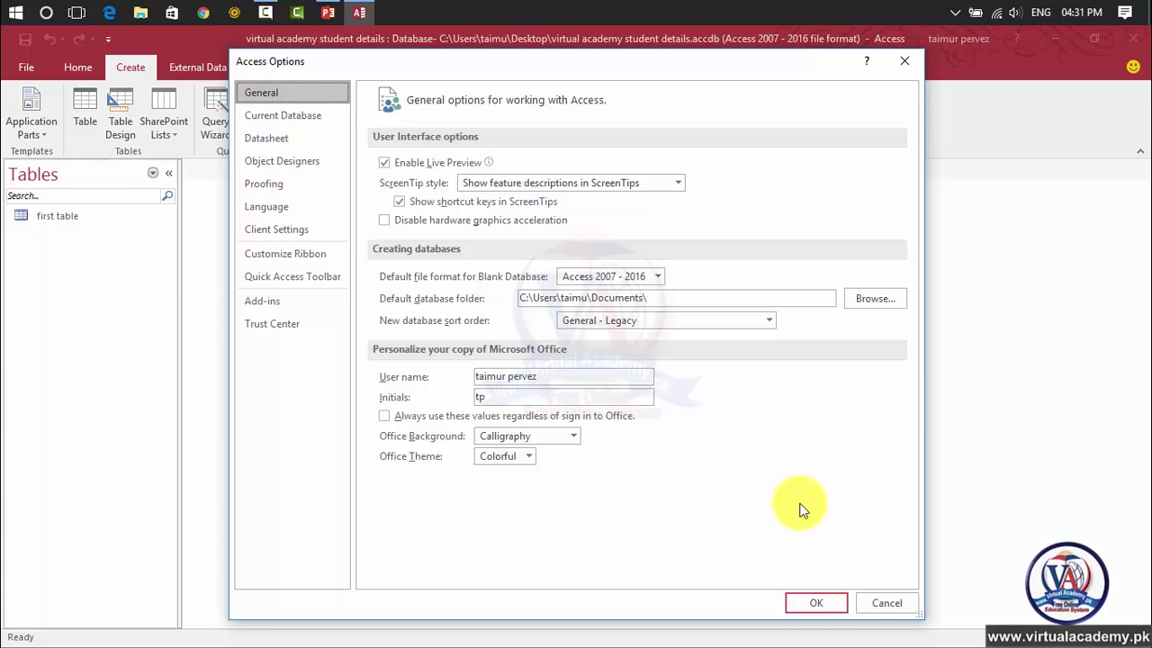
pyautogui.click(882, 604)
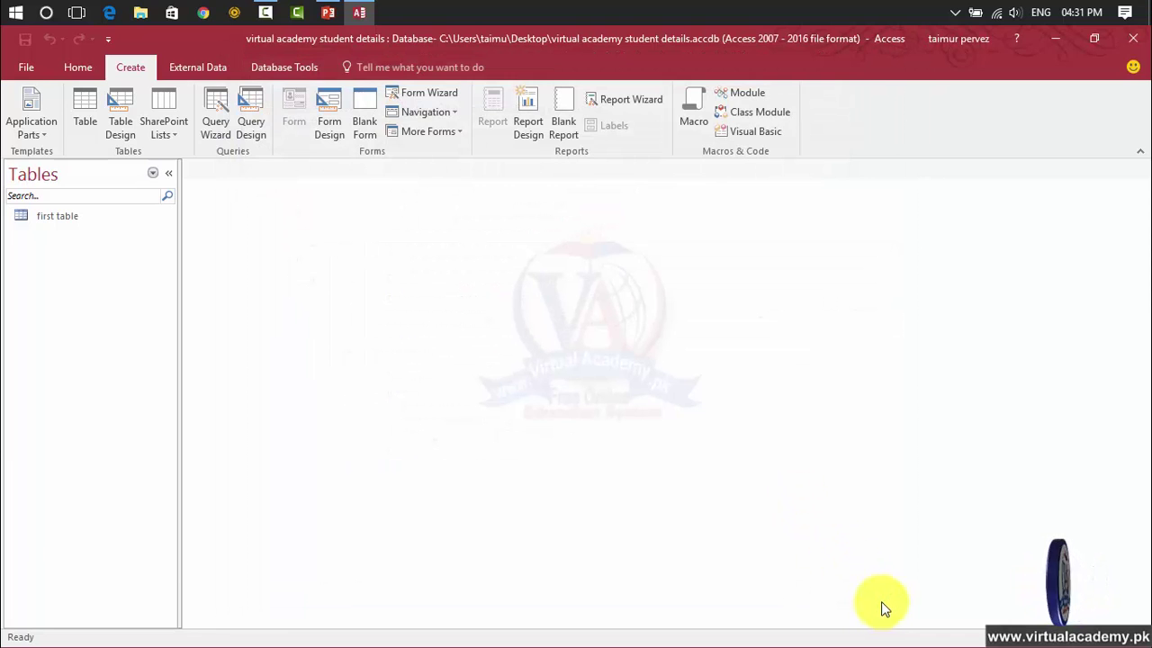
# - Review the user, product and connected services information of the account once more, and return to the database
pyautogui.click(26, 67)
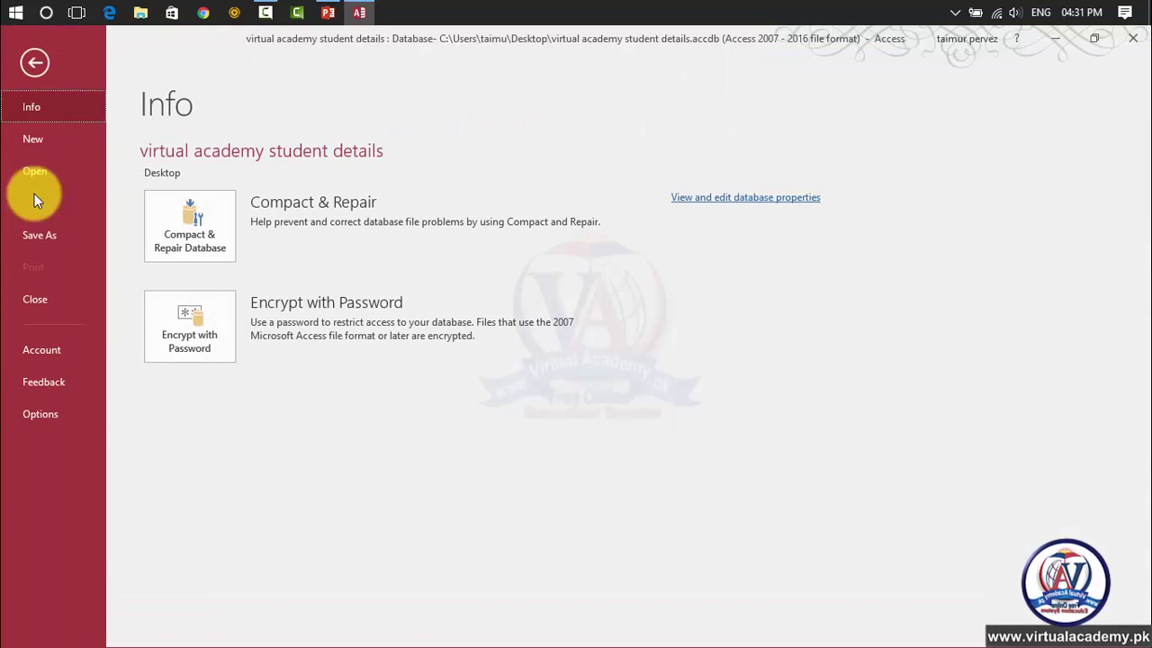
pyautogui.click(32, 356)
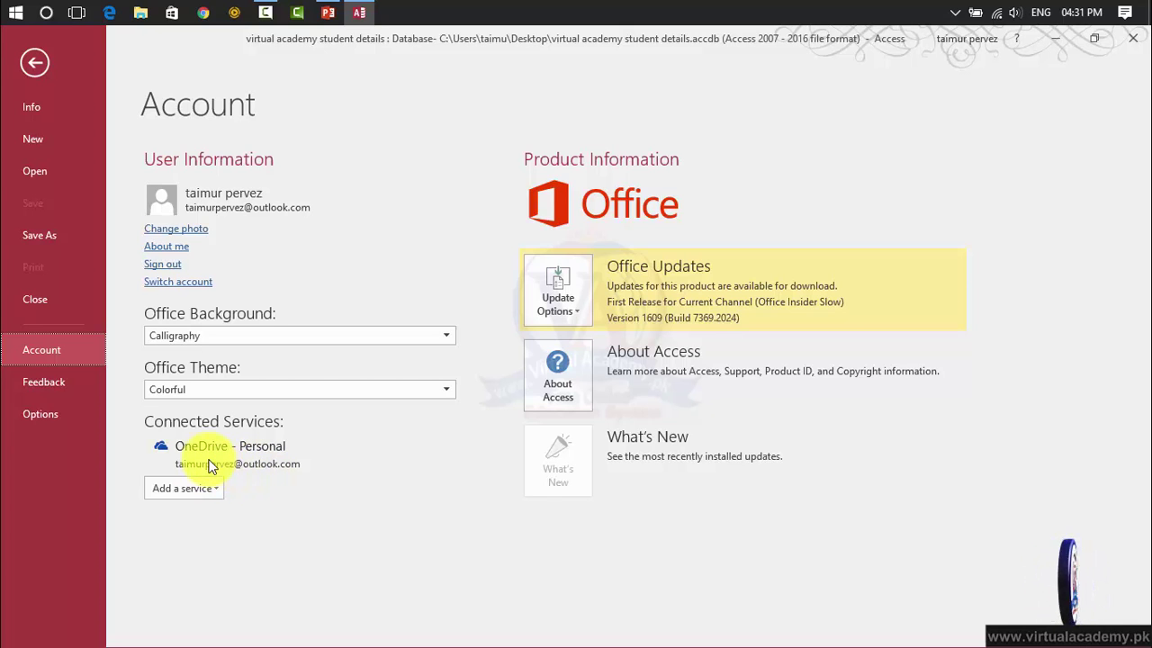
pyautogui.click(33, 69)
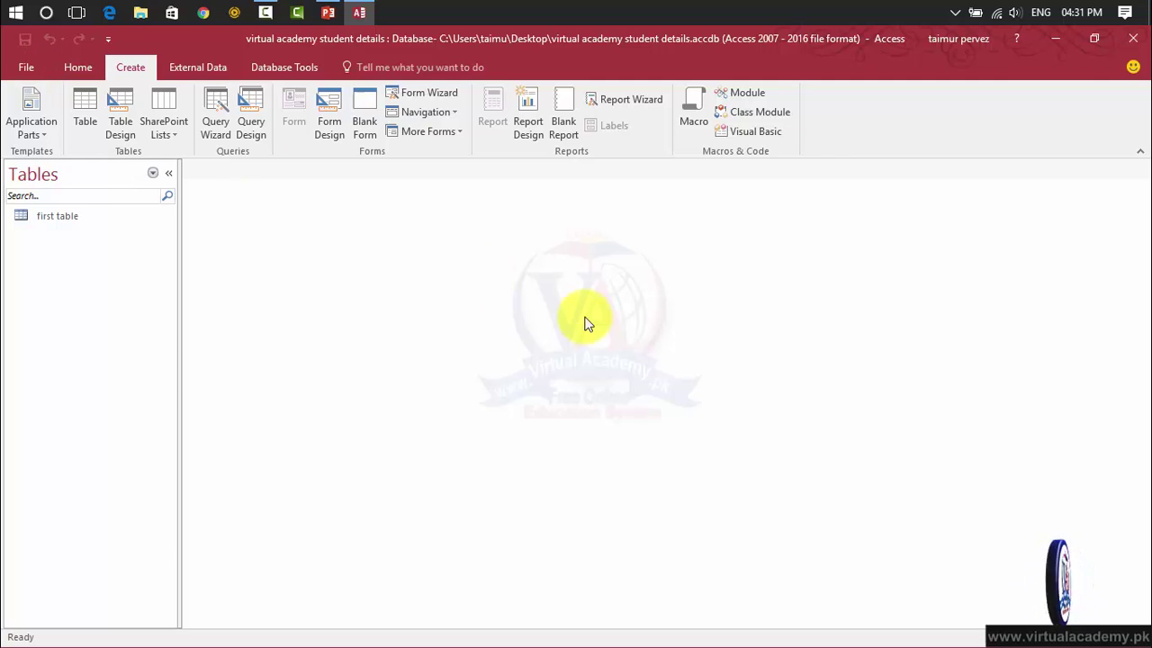